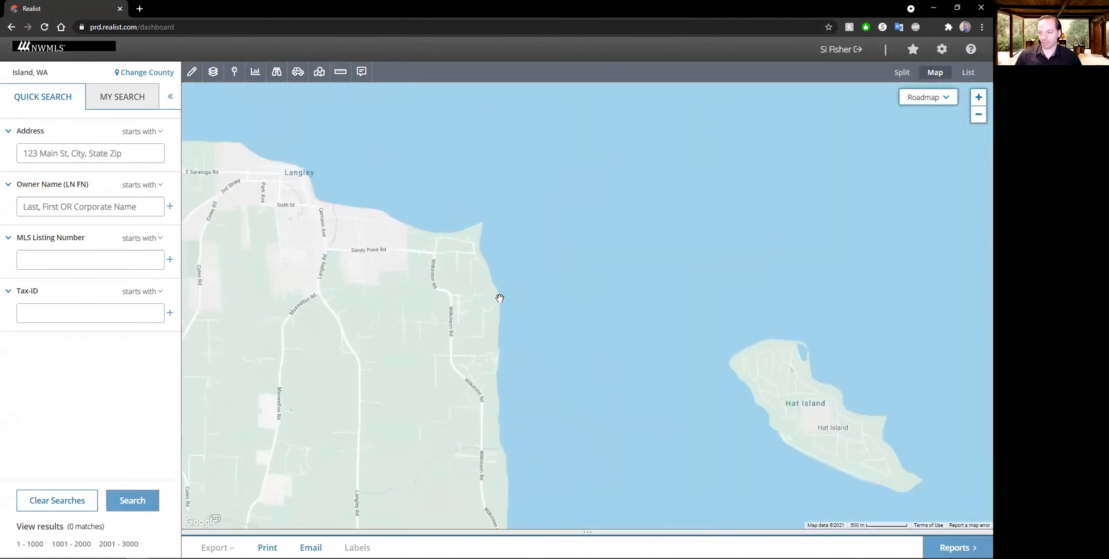
Step: Locate the shoreline along E Saratoga Rd just northwest of Langley on the map
{"action": "left_click_drag", "start_coordinate": [712, 284], "coordinate": [735, 267]}
{"action": "left_click_drag", "start_coordinate": [521, 250], "coordinate": [448, 250]}
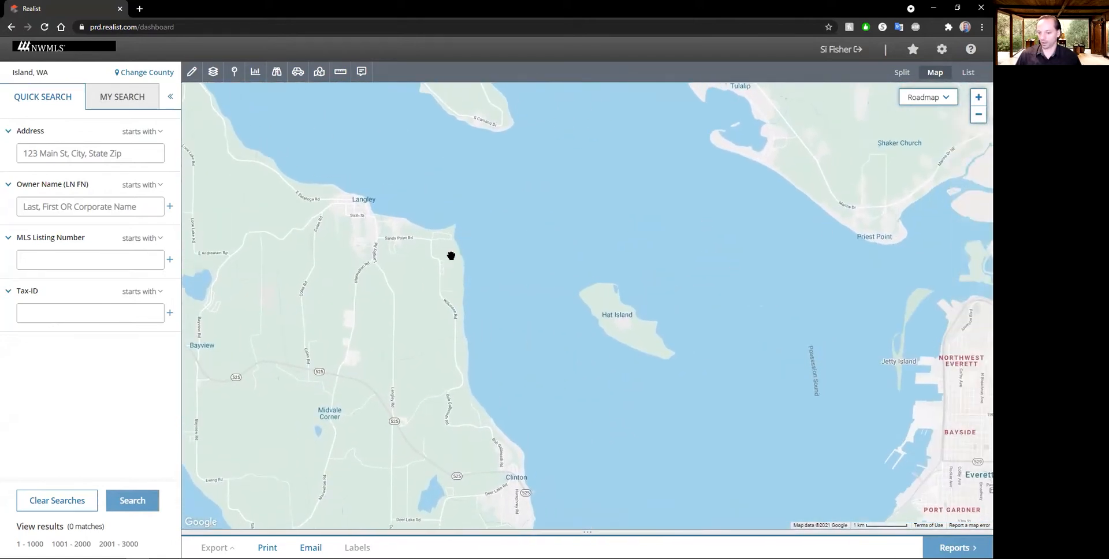
{"action": "scroll", "coordinate": [379, 262], "scroll_direction": "up", "scroll_amount": 1}
{"action": "left_click_drag", "start_coordinate": [373, 259], "coordinate": [493, 314]}
{"action": "left_click_drag", "start_coordinate": [289, 187], "coordinate": [424, 273]}
{"action": "scroll", "coordinate": [324, 218], "scroll_direction": "up", "scroll_amount": 2}
{"action": "left_click_drag", "start_coordinate": [716, 347], "coordinate": [483, 277]}
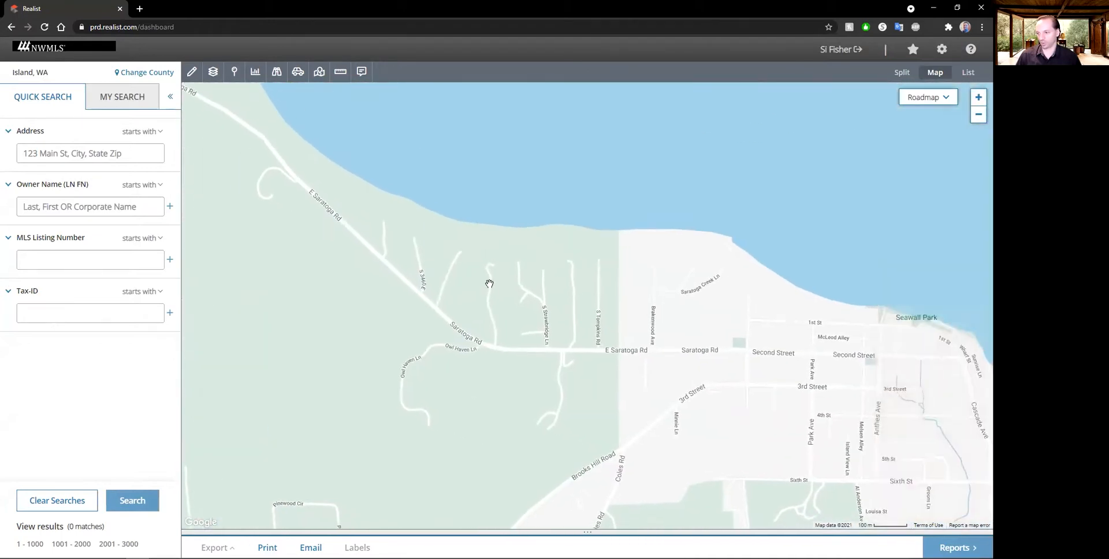
{"action": "scroll", "coordinate": [496, 287], "scroll_direction": "down", "scroll_amount": 1}
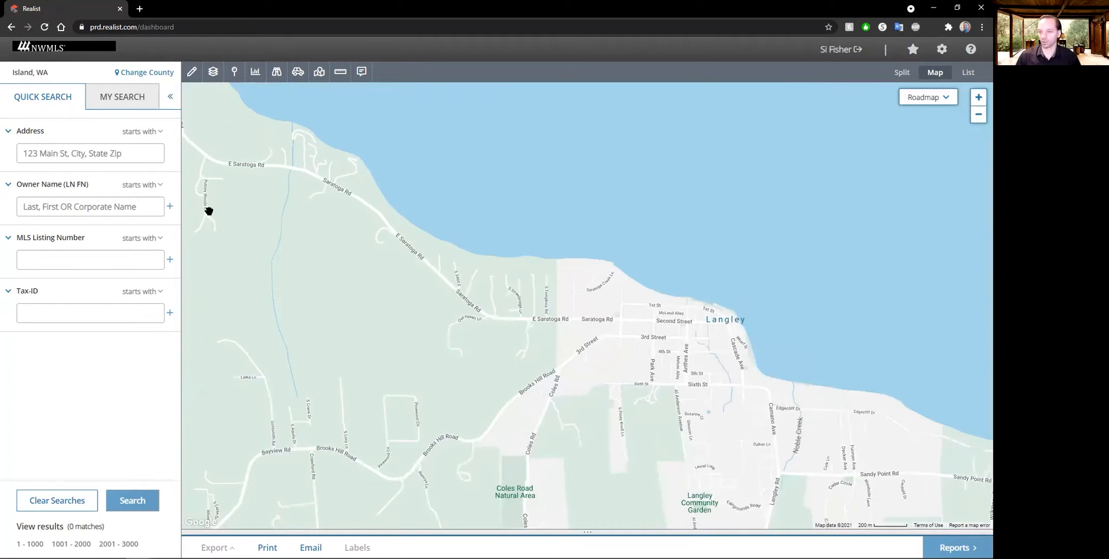
{"action": "left_click", "coordinate": [73, 152]}
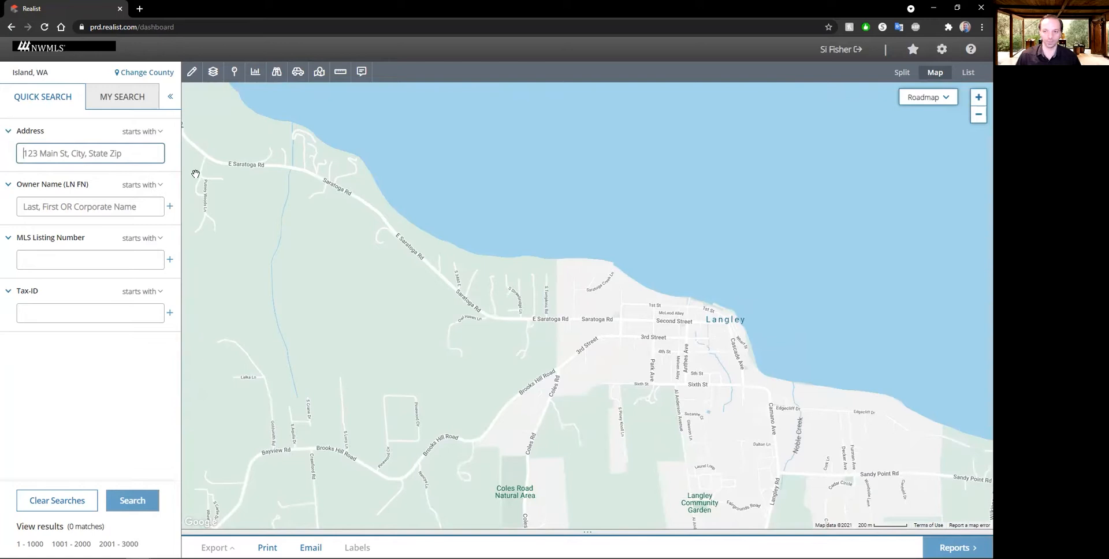
Step: Draw a polygon search area of about 0.24 sq mi between E Saratoga Rd and the shoreline, and delete it again
{"action": "left_click", "coordinate": [193, 73]}
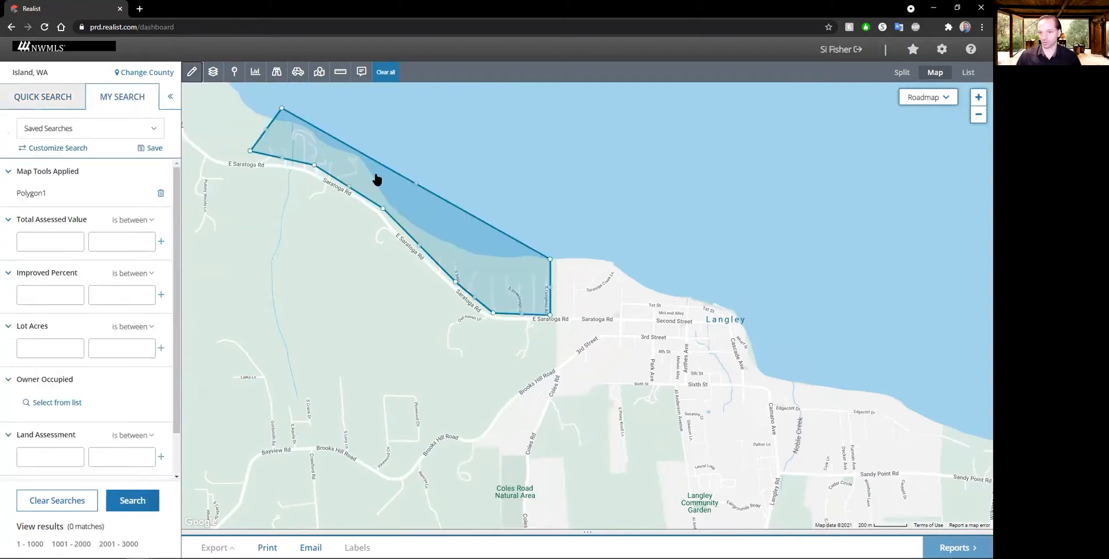
{"action": "left_click", "coordinate": [376, 180]}
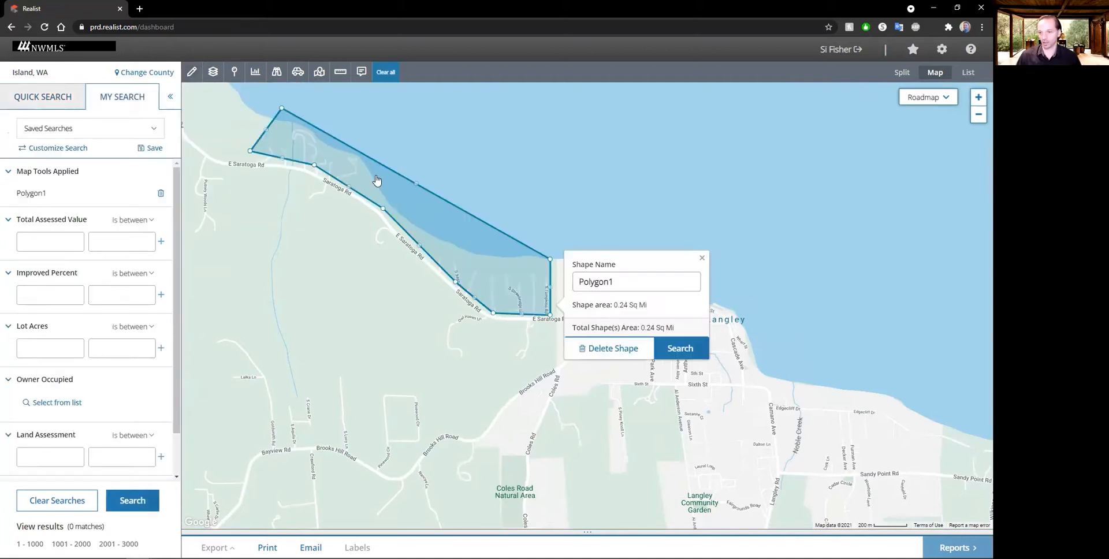
{"action": "left_click", "coordinate": [598, 348]}
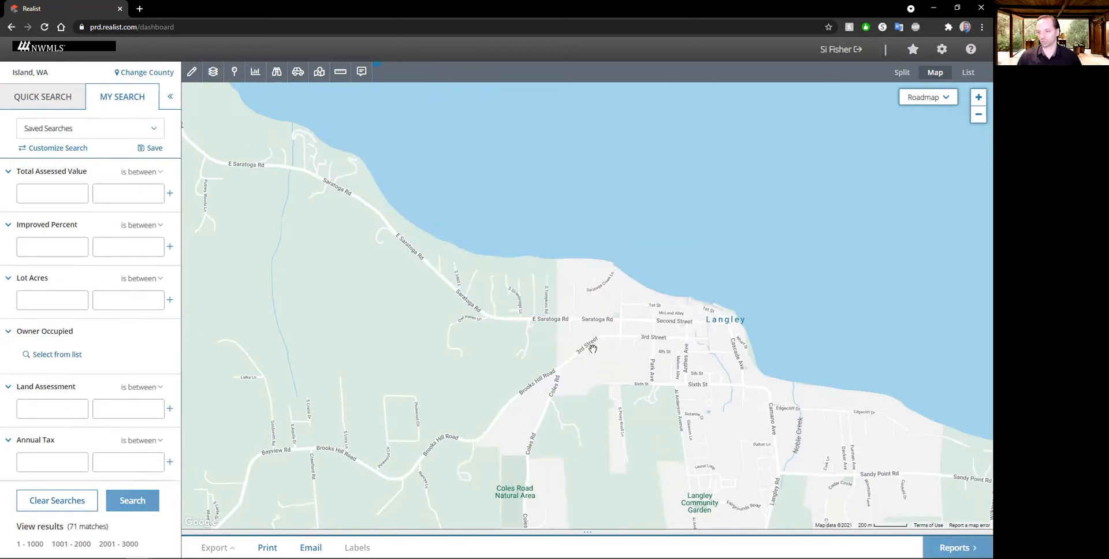
Step: Draw a circular search area with the Radius Tool, centred on the shoreline northwest of Langley, and clear it from the map
{"action": "left_click", "coordinate": [193, 73]}
{"action": "left_click", "coordinate": [220, 114]}
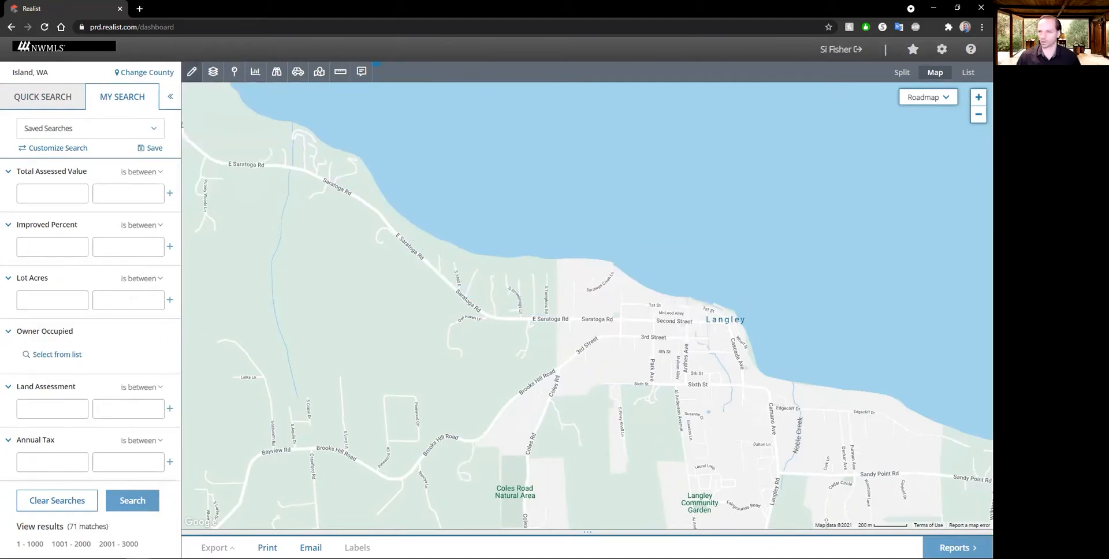
{"action": "left_click", "coordinate": [193, 73]}
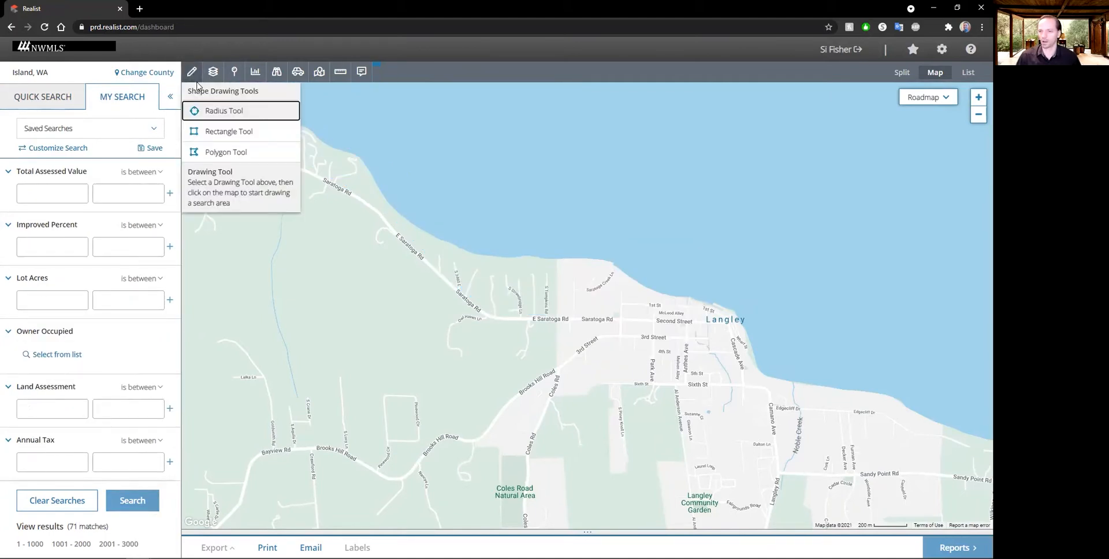
{"action": "left_click", "coordinate": [239, 113]}
{"action": "left_click_drag", "start_coordinate": [492, 284], "coordinate": [504, 273]}
{"action": "left_click", "coordinate": [192, 73]}
{"action": "left_click", "coordinate": [207, 110]}
{"action": "left_click_drag", "start_coordinate": [454, 238], "coordinate": [676, 286]}
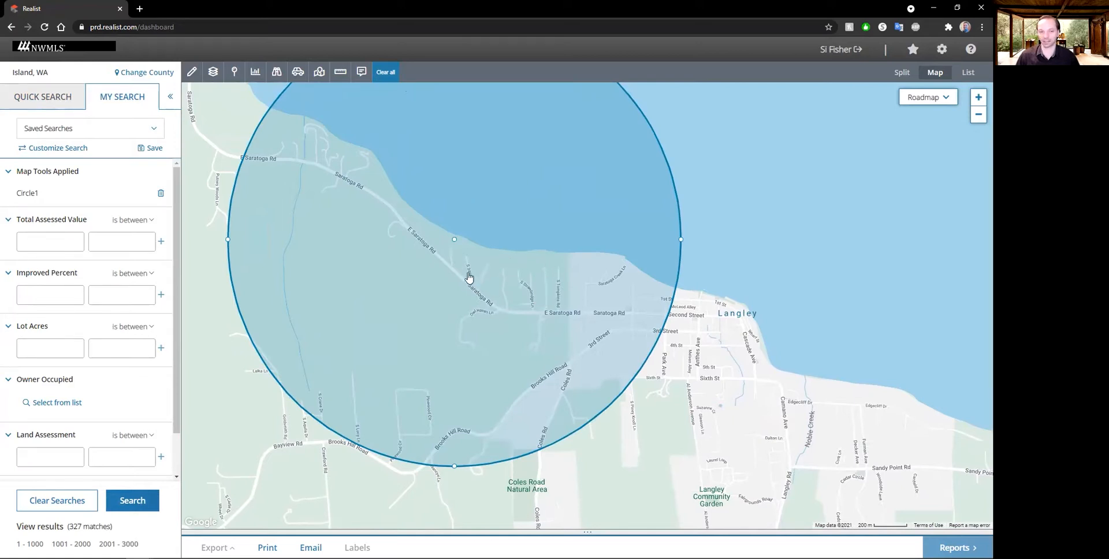
{"action": "left_click", "coordinate": [386, 73]}
Step: Draw a rectangular search area over the E Saratoga Rd shoreline with the Rectangle Tool, and clear it from the map
{"action": "left_click", "coordinate": [192, 71]}
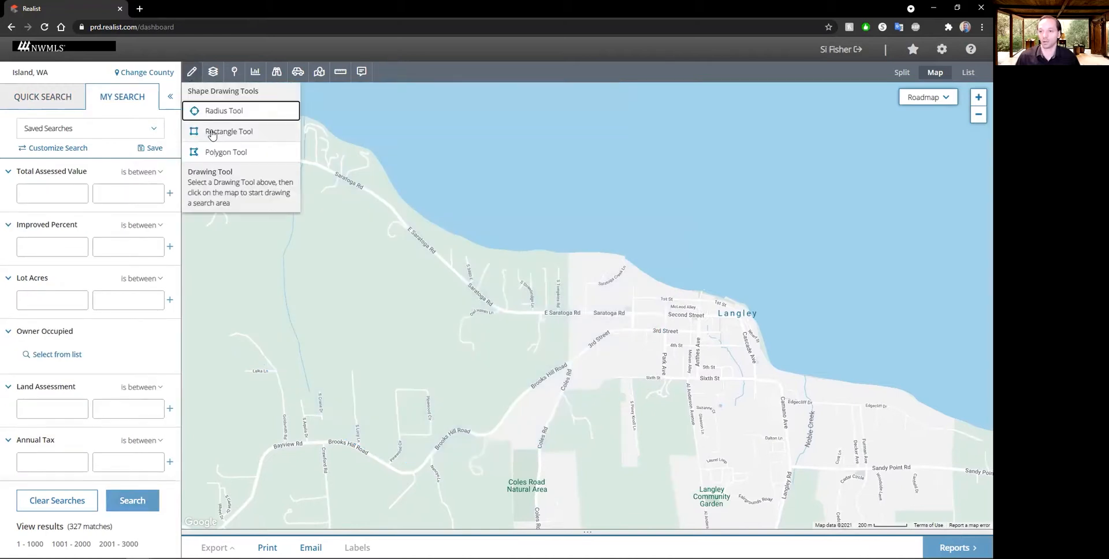
{"action": "left_click", "coordinate": [211, 133]}
{"action": "mouse_move", "coordinate": [311, 117]}
{"action": "left_mouse_down"}
{"action": "mouse_move", "coordinate": [381, 170]}
{"action": "mouse_move", "coordinate": [517, 197]}
{"action": "mouse_move", "coordinate": [555, 273]}
{"action": "mouse_move", "coordinate": [394, 263]}
{"action": "mouse_move", "coordinate": [572, 297]}
{"action": "mouse_move", "coordinate": [570, 318]}
{"action": "left_mouse_up"}
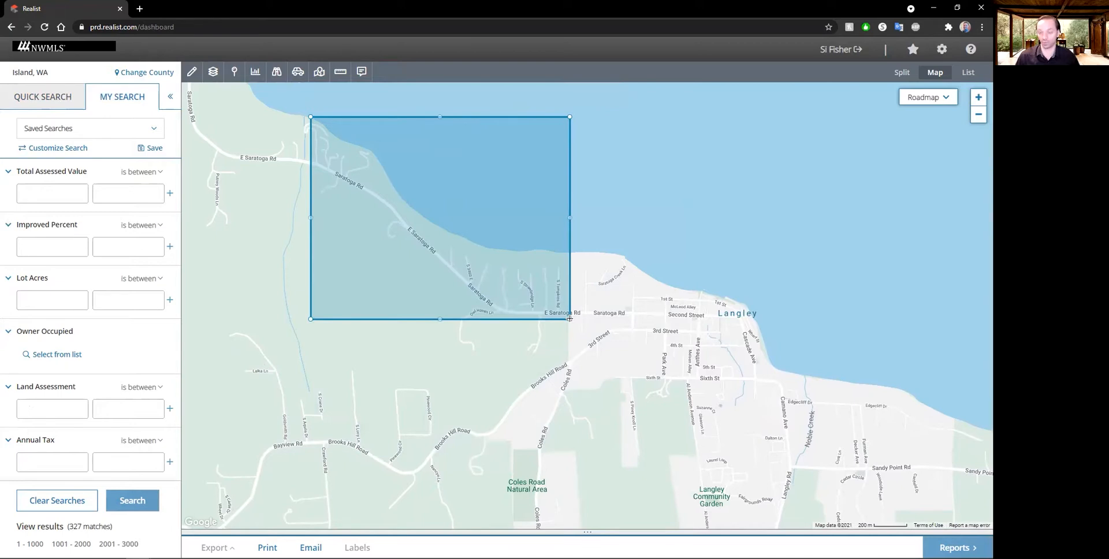
{"action": "left_click_drag", "start_coordinate": [569, 319], "coordinate": [569, 319]}
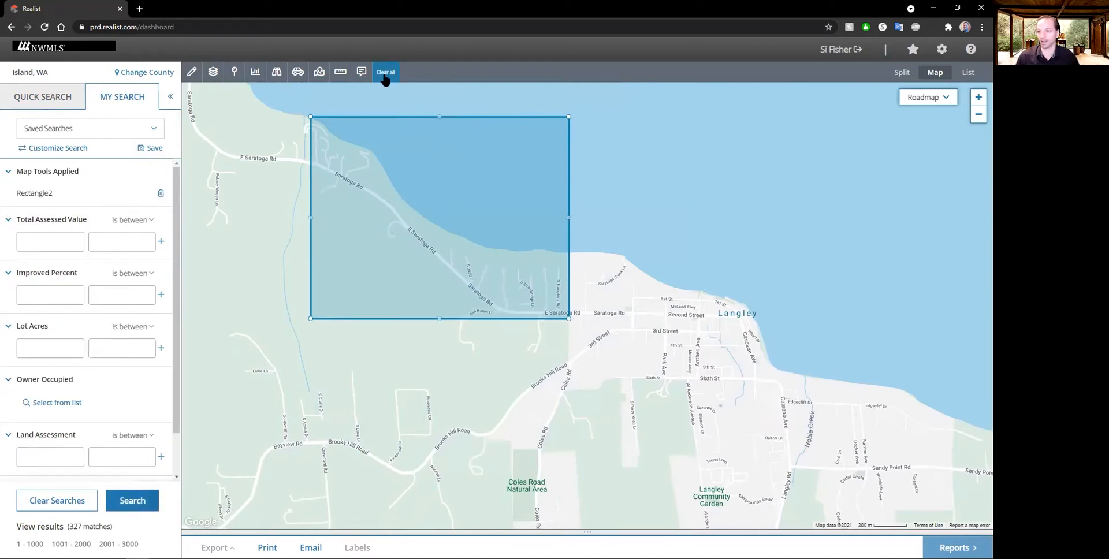
{"action": "left_click", "coordinate": [385, 78]}
Step: Outline the waterfront strip of about 0.32 sq mi between E Saratoga Rd and the shoreline with the Polygon Tool, and search for its properties
{"action": "left_click", "coordinate": [191, 72]}
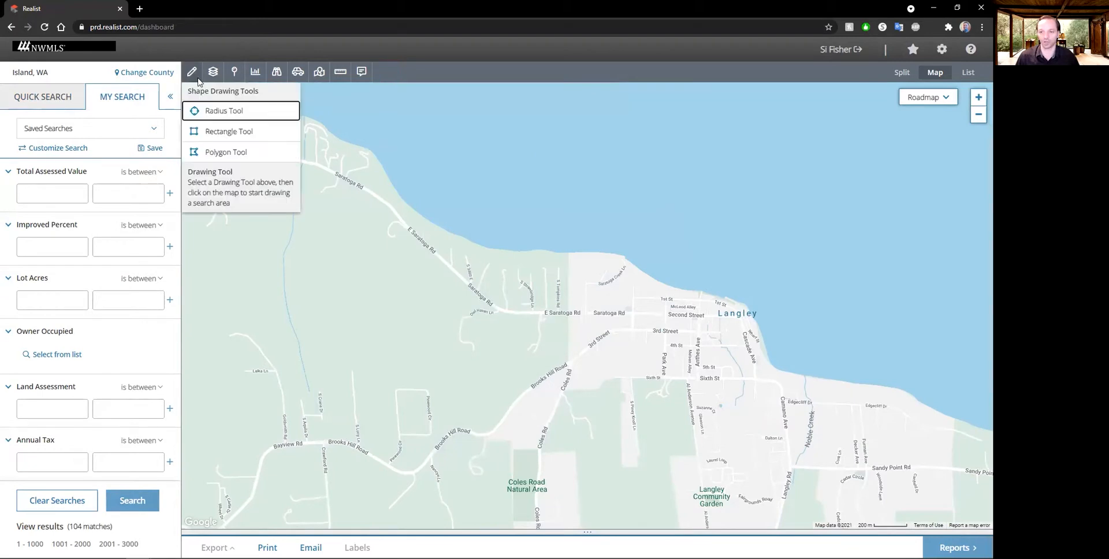
{"action": "left_click", "coordinate": [243, 153]}
{"action": "left_click", "coordinate": [306, 118]}
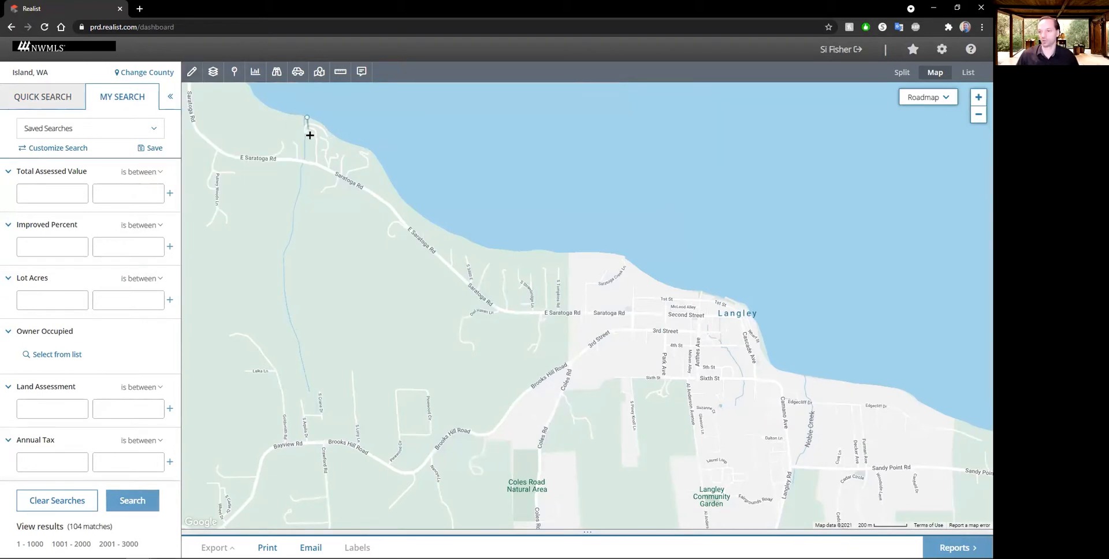
{"action": "left_click", "coordinate": [306, 163]}
{"action": "left_click", "coordinate": [374, 193]}
{"action": "left_click", "coordinate": [423, 240]}
{"action": "left_click", "coordinate": [497, 308]}
{"action": "left_click", "coordinate": [563, 310]}
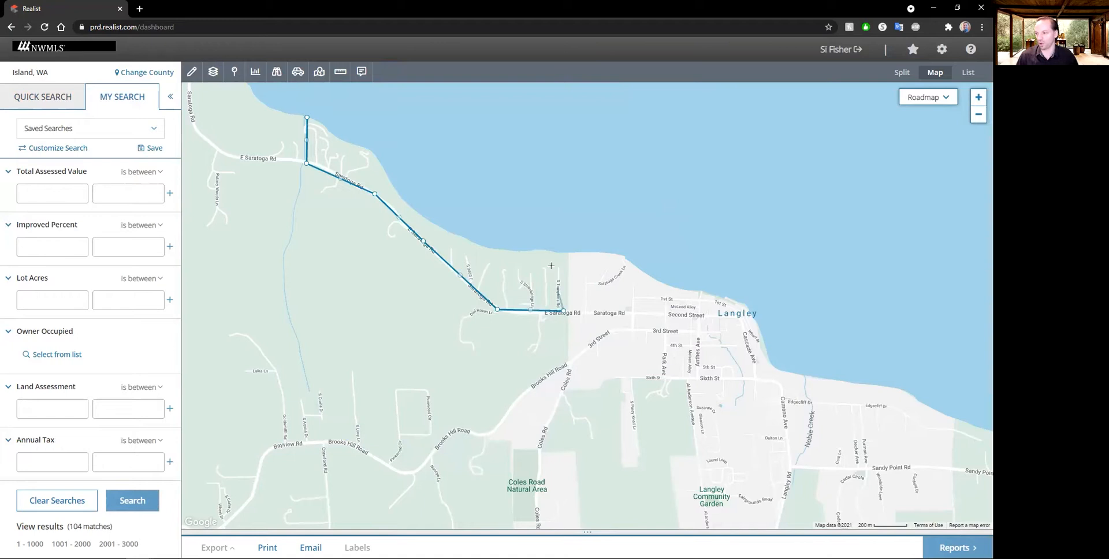
{"action": "left_click", "coordinate": [569, 239]}
{"action": "left_click", "coordinate": [336, 103]}
{"action": "left_click", "coordinate": [307, 118]}
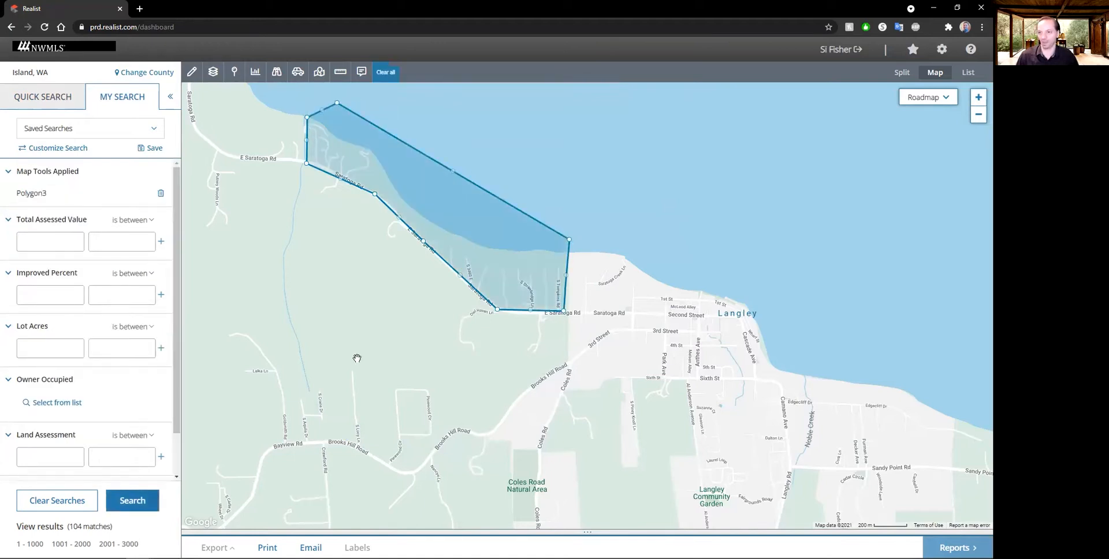
{"action": "left_click", "coordinate": [119, 502]}
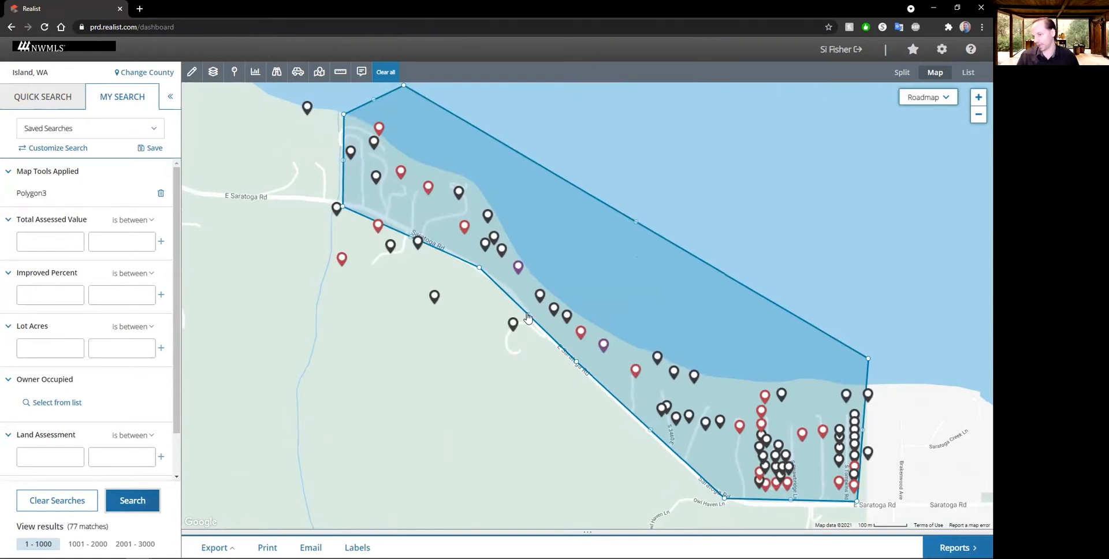
Step: Reshape the polygon's road-side edge to follow Saratoga Rd and exclude parcels across the road, and rerun the property search
{"action": "left_click_drag", "start_coordinate": [528, 318], "coordinate": [532, 312]}
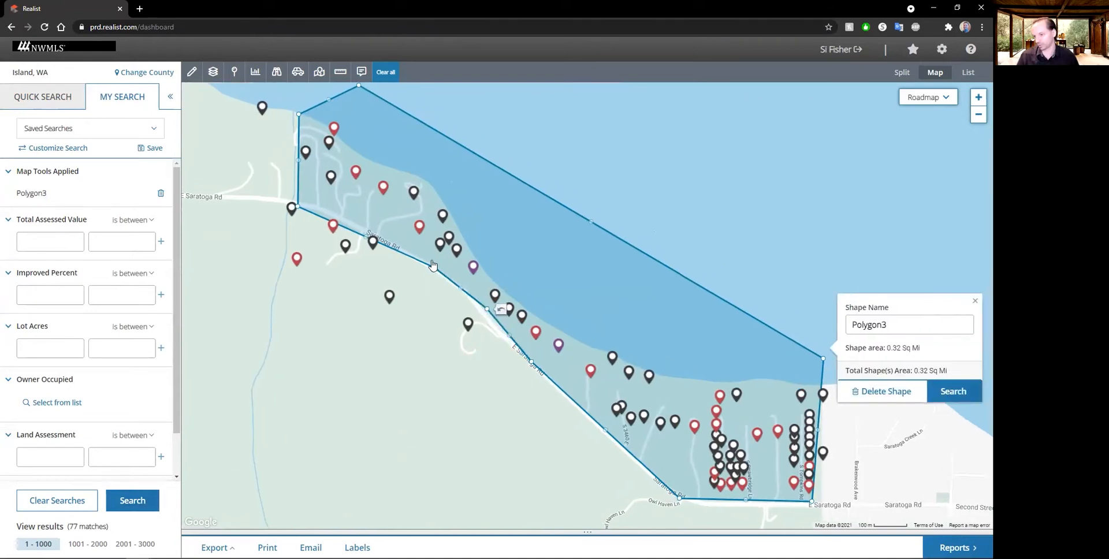
{"action": "left_click_drag", "start_coordinate": [434, 268], "coordinate": [435, 265]}
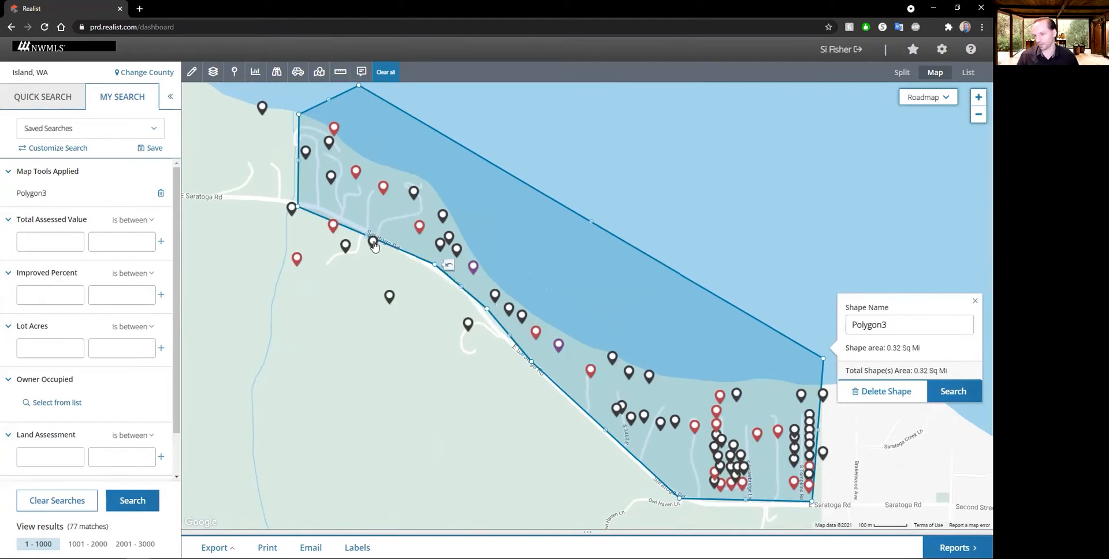
{"action": "left_click_drag", "start_coordinate": [366, 236], "coordinate": [305, 193]}
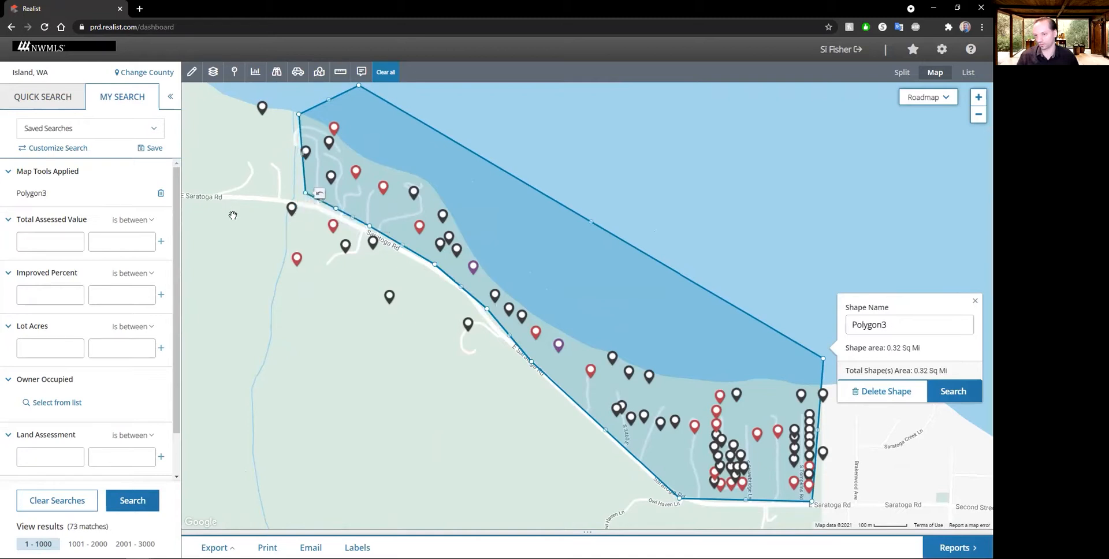
{"action": "left_click_drag", "start_coordinate": [532, 361], "coordinate": [536, 360]}
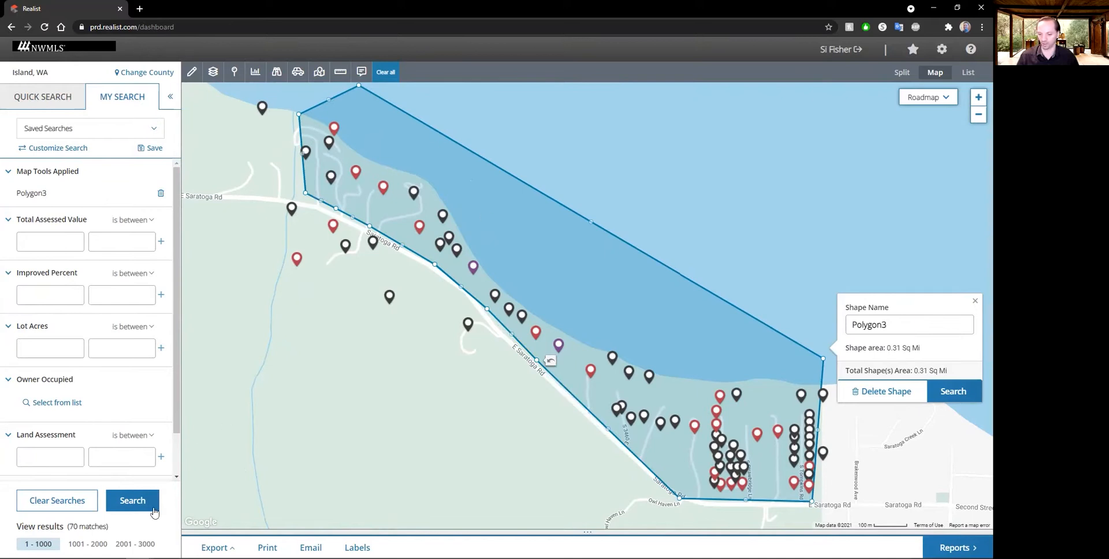
{"action": "left_click", "coordinate": [125, 510]}
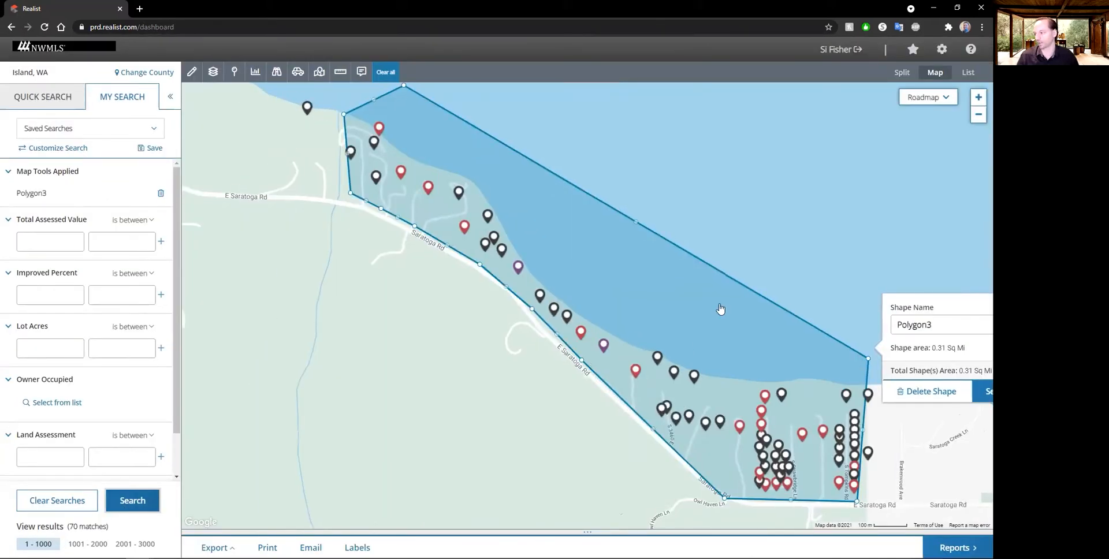
Step: Open the mailing label setup for the found properties and use the tax billing address as the address type
{"action": "scroll", "coordinate": [439, 341], "scroll_direction": "down", "scroll_amount": 4}
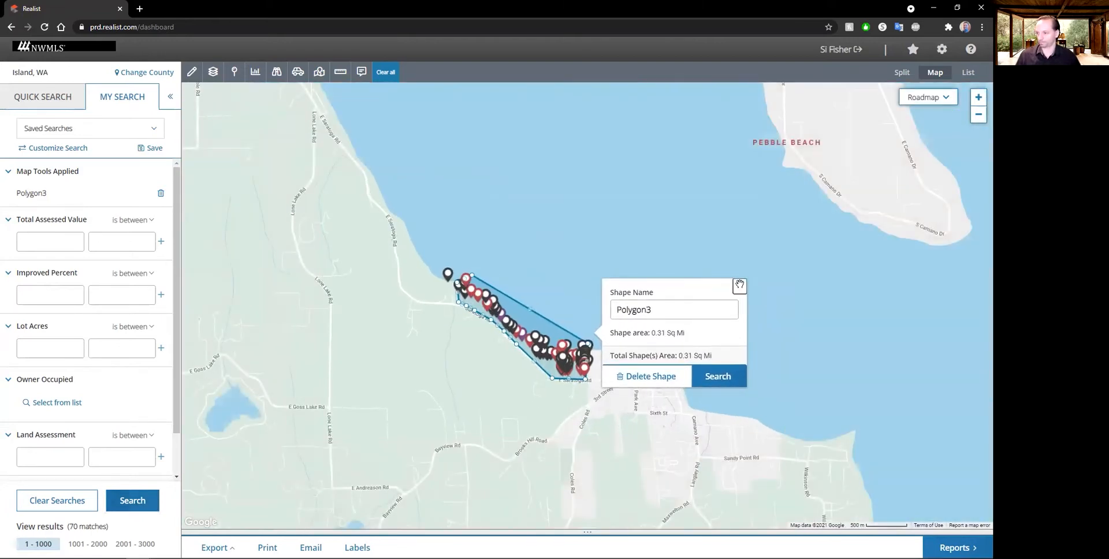
{"action": "left_click", "coordinate": [739, 286]}
{"action": "left_click_drag", "start_coordinate": [705, 360], "coordinate": [559, 325]}
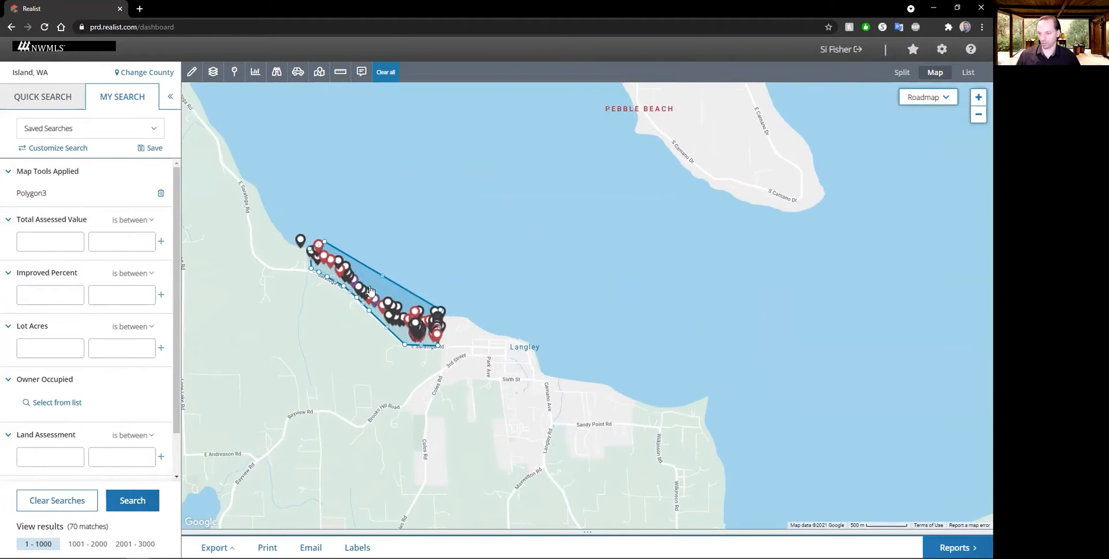
{"action": "scroll", "coordinate": [370, 291], "scroll_direction": "up", "scroll_amount": 3}
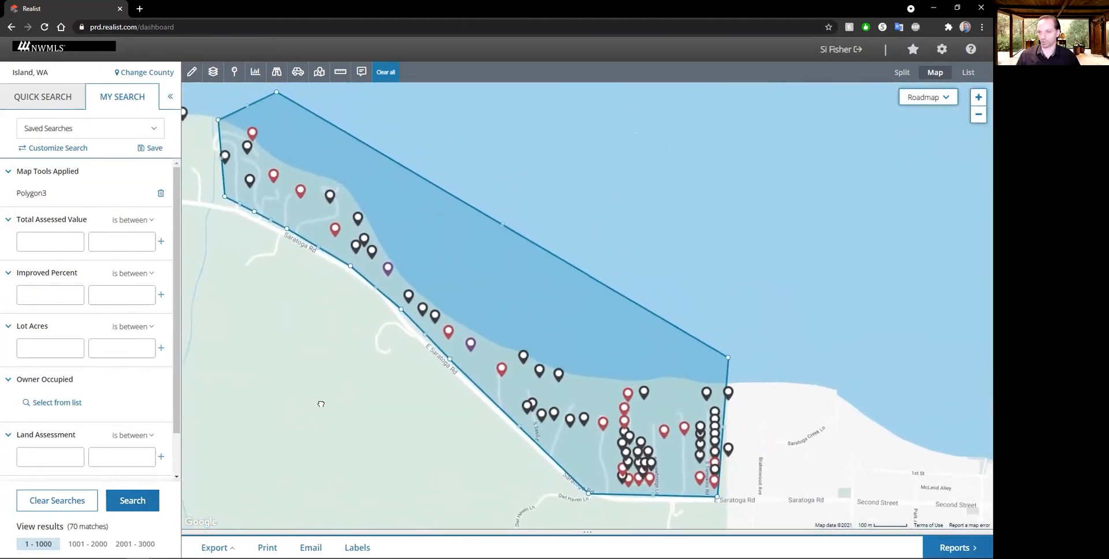
{"action": "scroll", "coordinate": [321, 405], "scroll_direction": "down", "scroll_amount": 1}
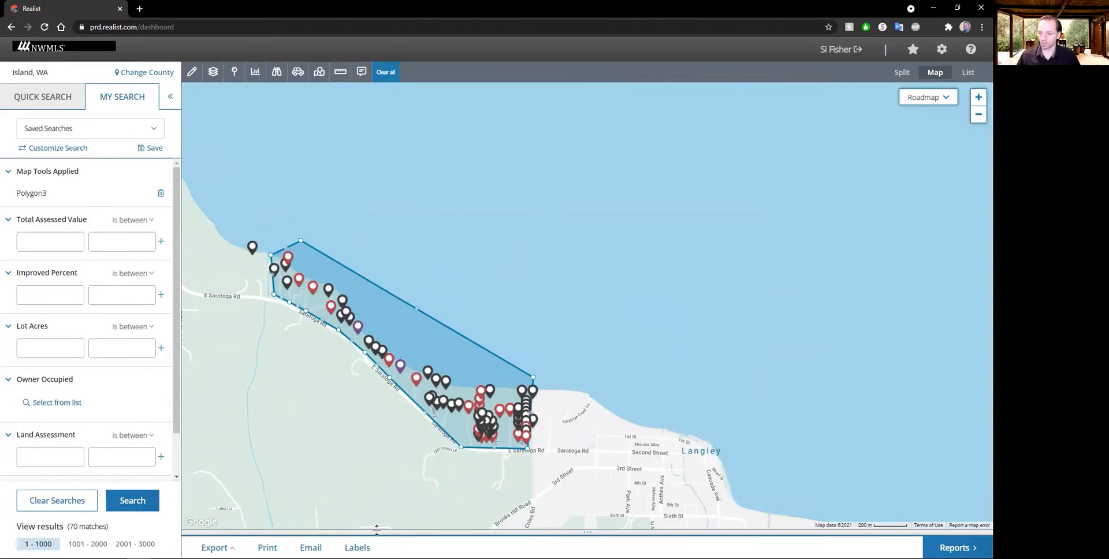
{"action": "left_click", "coordinate": [357, 548]}
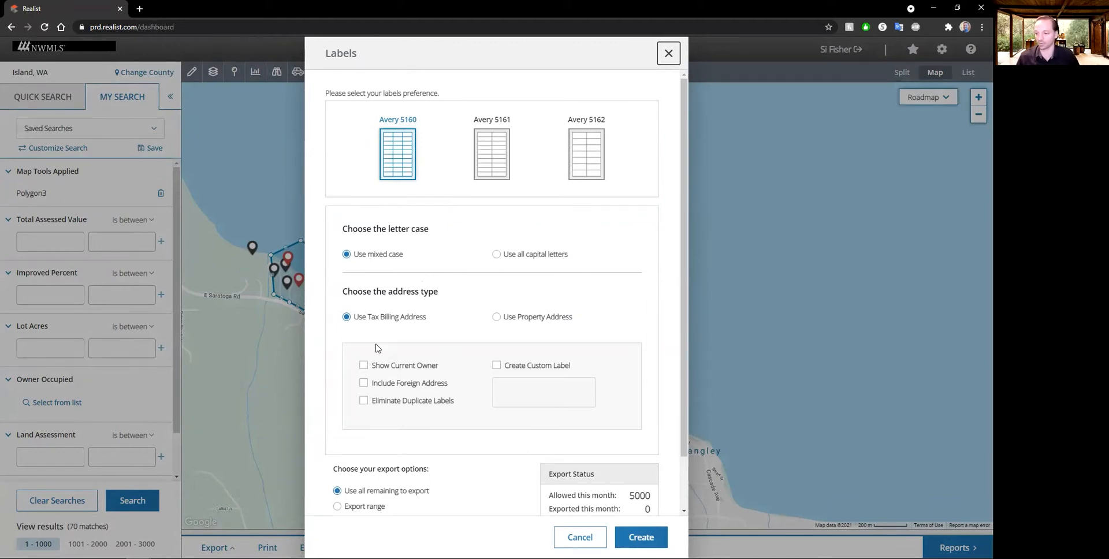
{"action": "left_click_drag", "start_coordinate": [358, 294], "coordinate": [585, 324]}
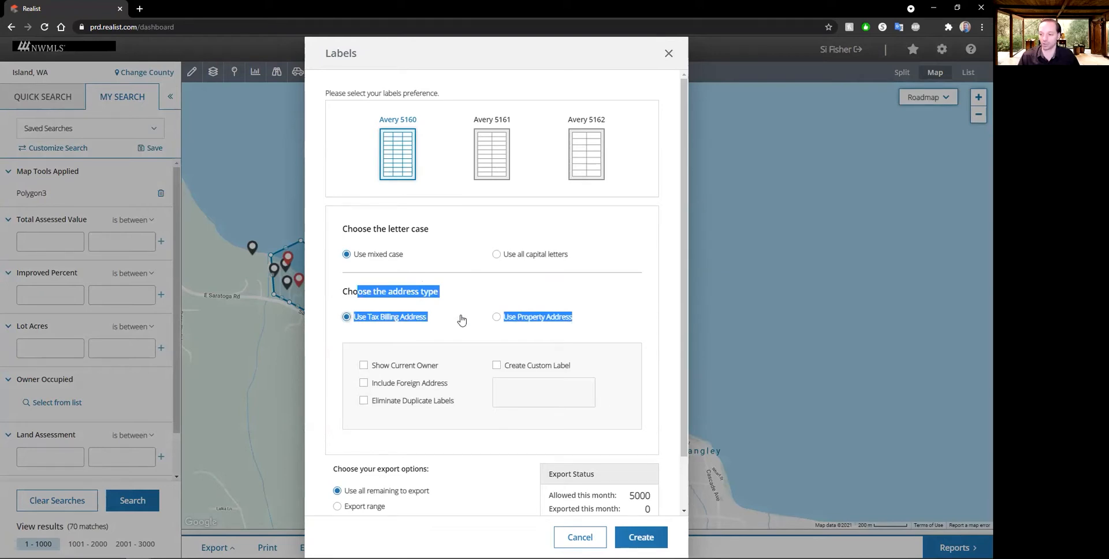
{"action": "left_click", "coordinate": [430, 292]}
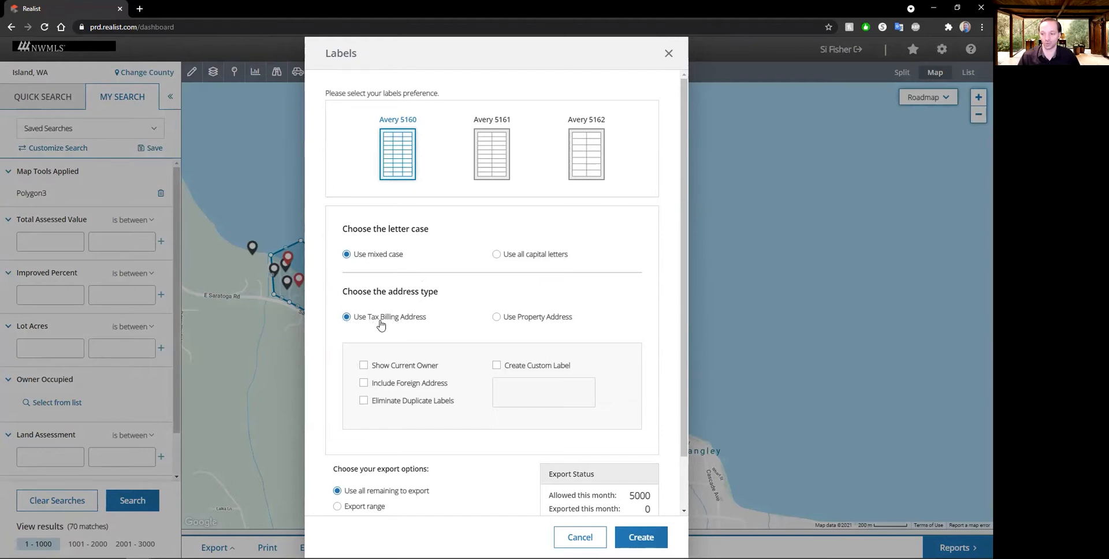
{"action": "left_click", "coordinate": [496, 317]}
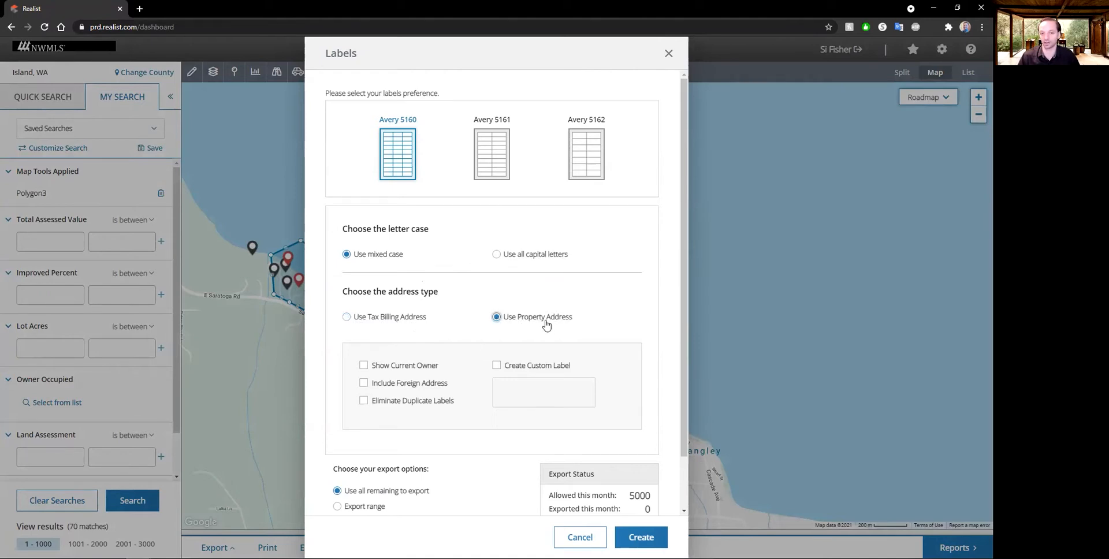
{"action": "left_click", "coordinate": [346, 318]}
Step: Enable Show Current Owner, Eliminate Duplicate Labels and Create Custom Label for the mailing labels
{"action": "scroll", "coordinate": [463, 341], "scroll_direction": "down", "scroll_amount": 1}
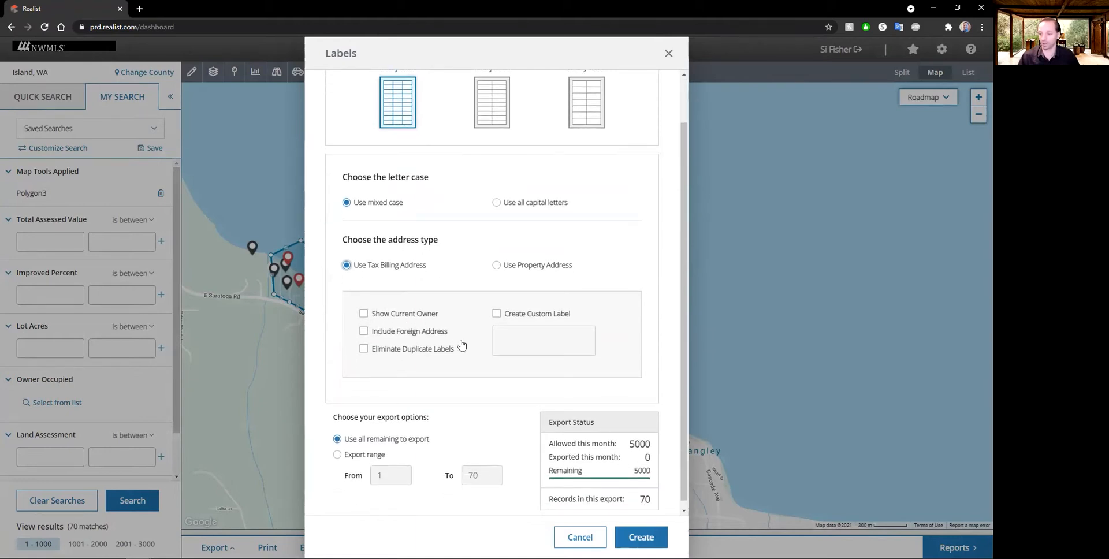
{"action": "left_click", "coordinate": [395, 315]}
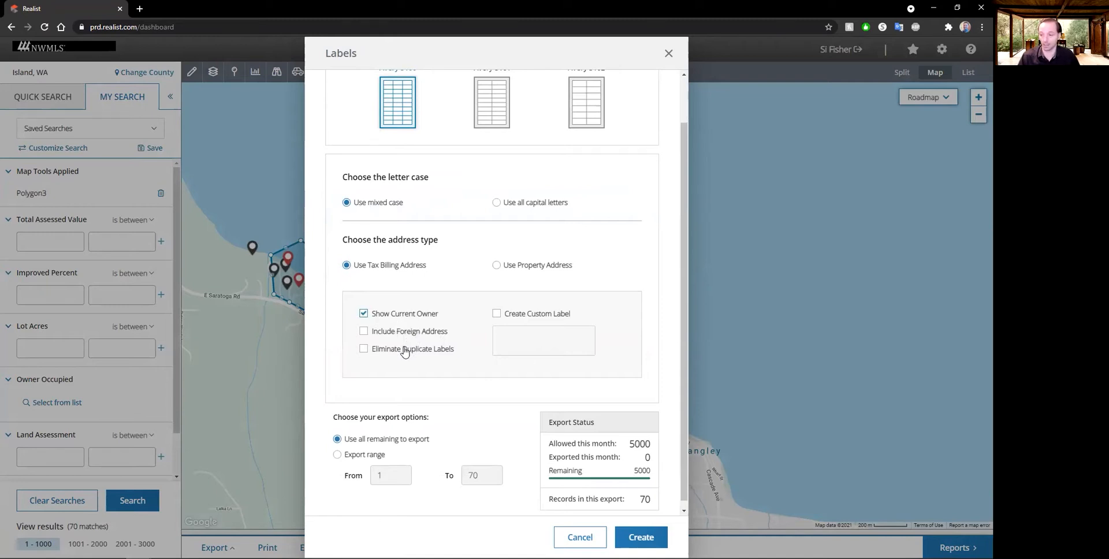
{"action": "left_click", "coordinate": [415, 336]}
{"action": "left_click", "coordinate": [398, 350]}
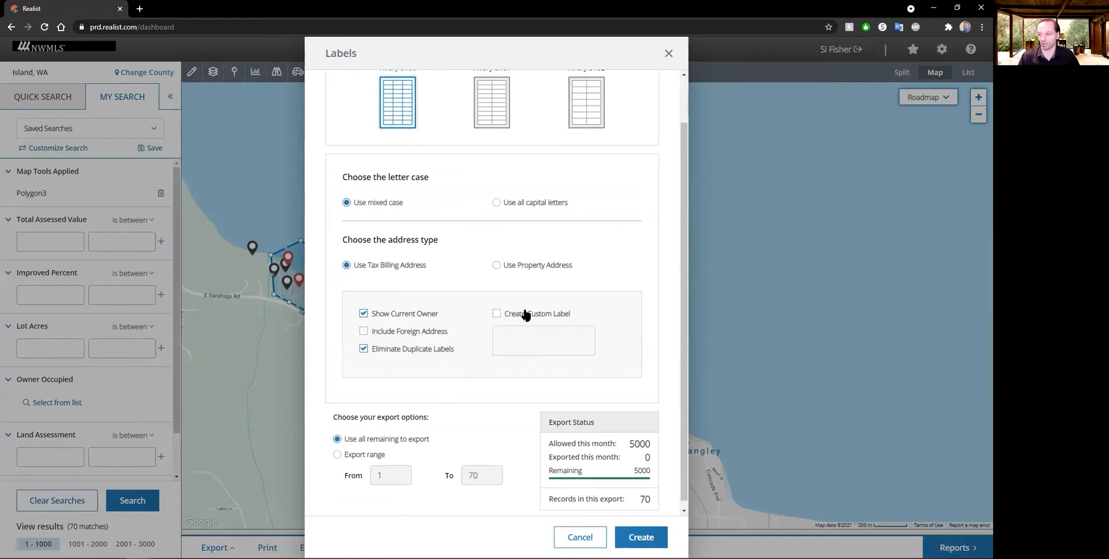
{"action": "left_click", "coordinate": [497, 314]}
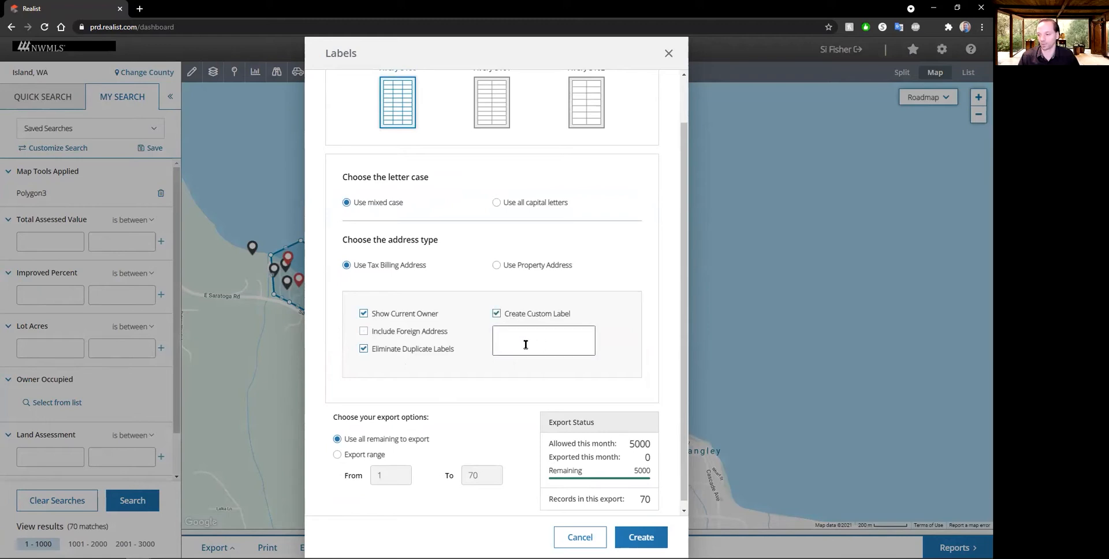
Step: Create the labels with the custom text "Sell you home now!" and save the file to the Desktop
{"action": "left_click", "coordinate": [518, 339]}
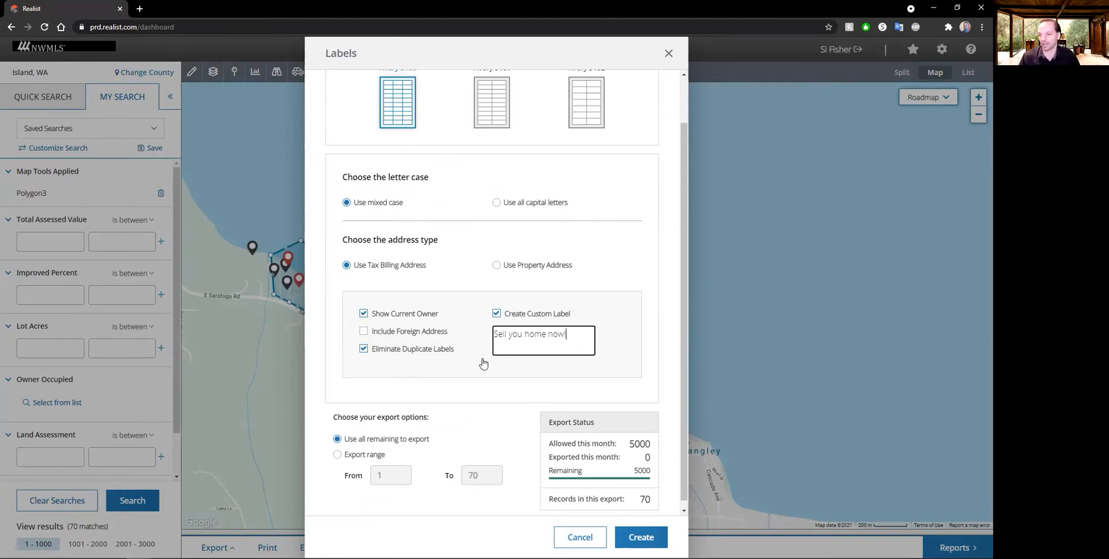
{"action": "scroll", "coordinate": [489, 364], "scroll_direction": "down", "scroll_amount": 1}
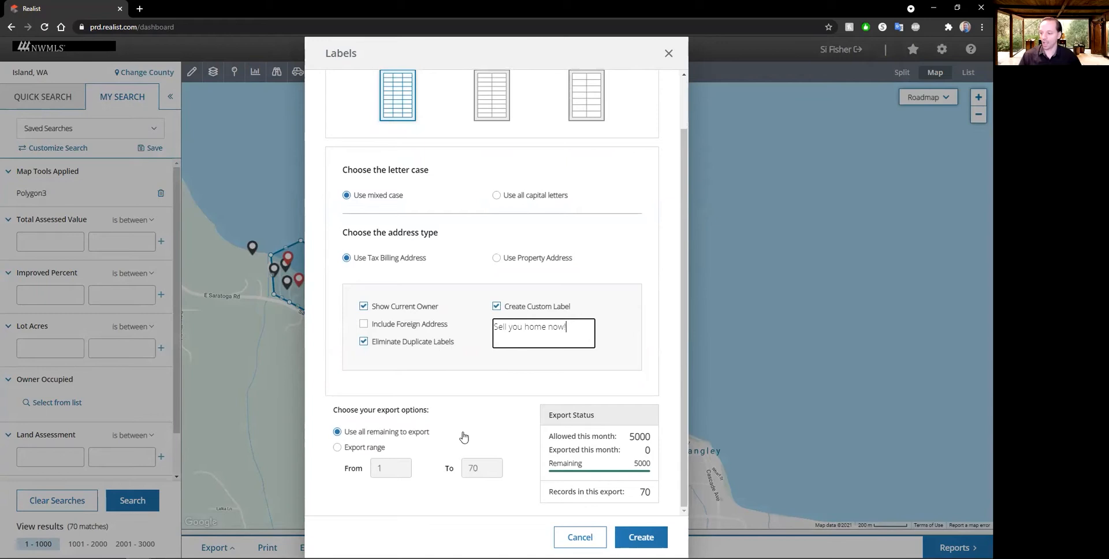
{"action": "left_click", "coordinate": [638, 538]}
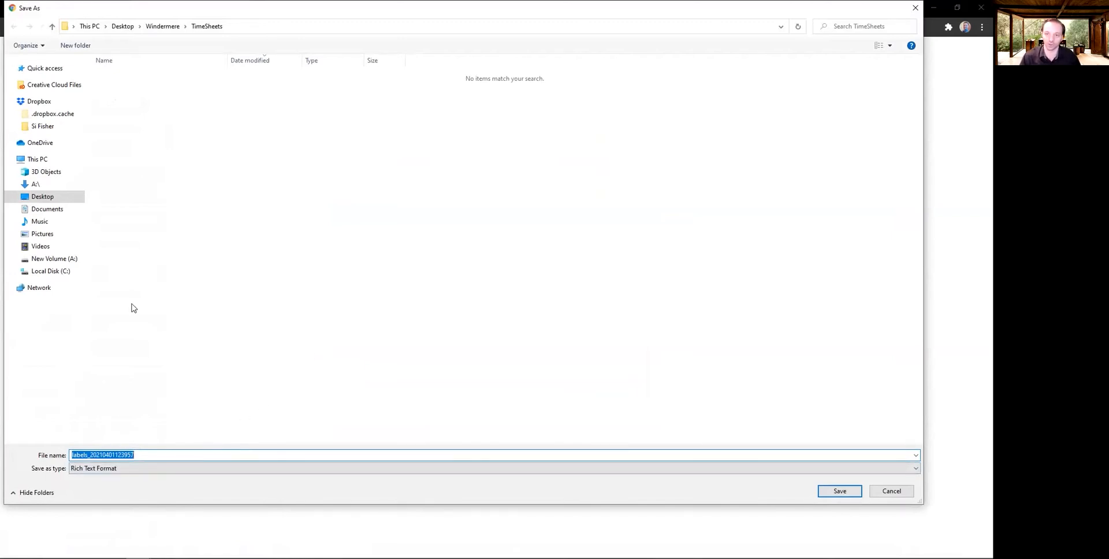
{"action": "left_click", "coordinate": [123, 27]}
{"action": "left_click", "coordinate": [839, 491]}
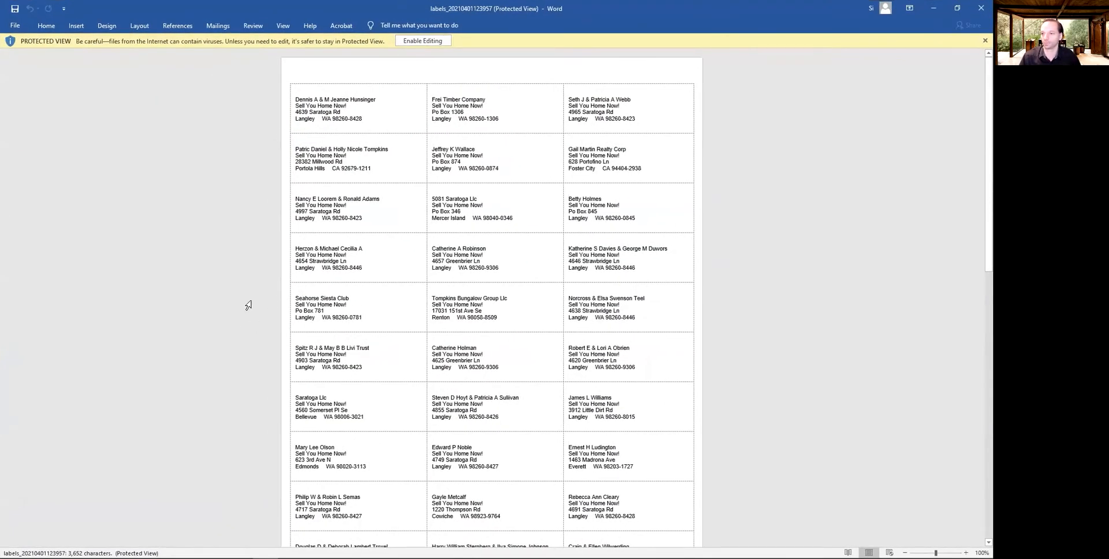
Step: Check the owner name, custom line and mailing address on the generated labels in Word, and close the document
{"action": "left_click_drag", "start_coordinate": [314, 97], "coordinate": [389, 98]}
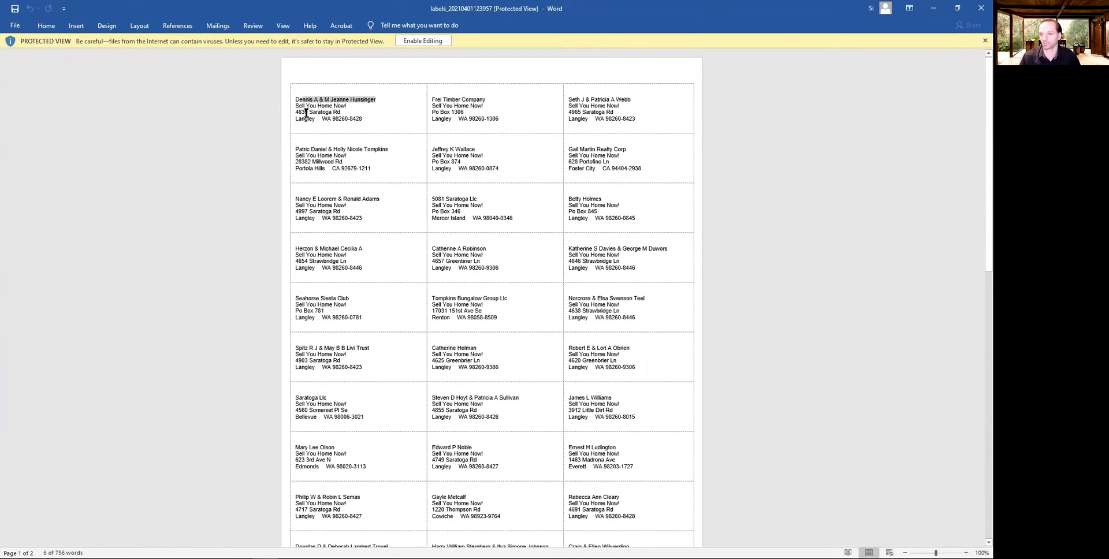
{"action": "left_click_drag", "start_coordinate": [303, 110], "coordinate": [356, 124]}
{"action": "left_click_drag", "start_coordinate": [296, 106], "coordinate": [354, 107]}
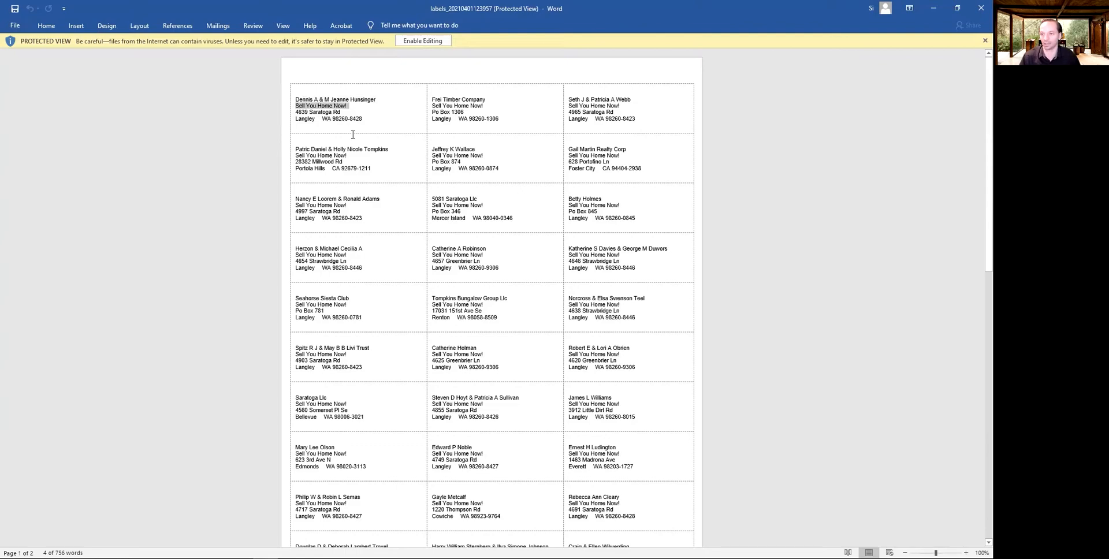
{"action": "scroll", "coordinate": [420, 358], "scroll_direction": "down", "scroll_amount": 20}
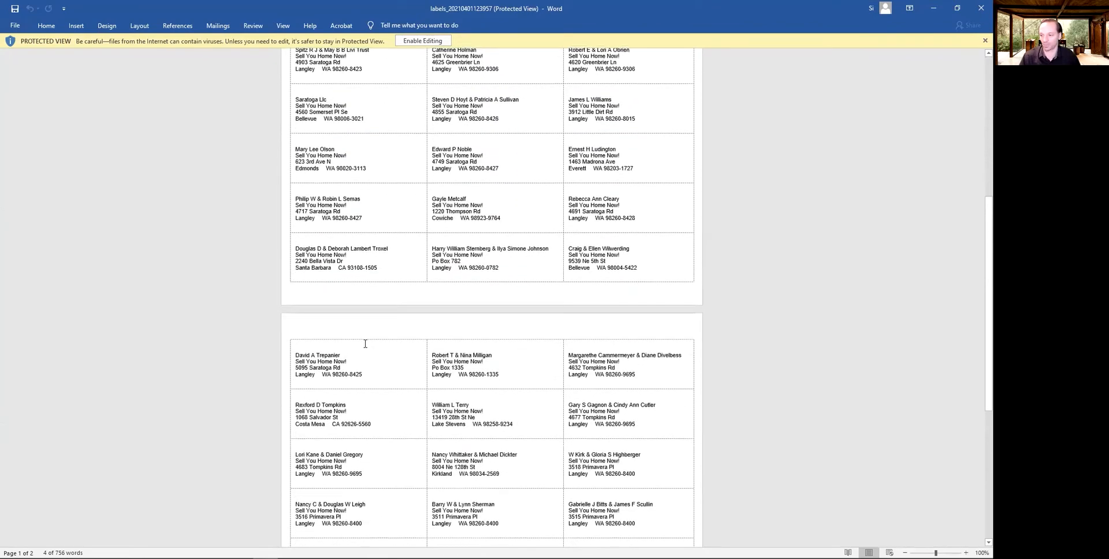
{"action": "scroll", "coordinate": [360, 355], "scroll_direction": "up", "scroll_amount": 20}
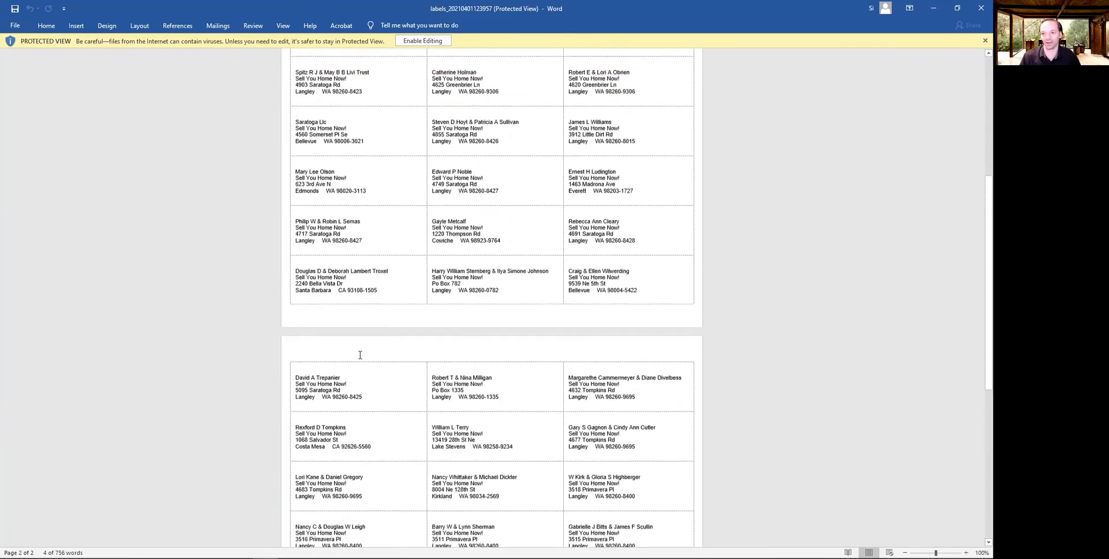
{"action": "left_click", "coordinate": [981, 7]}
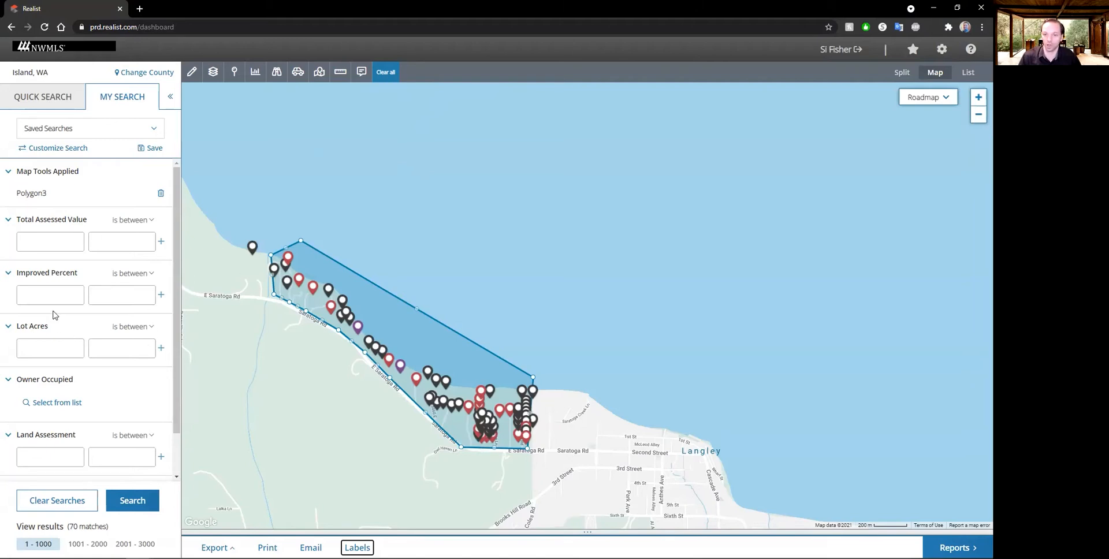
Step: Compare the Quick Search fields with the criteria available under My Search
{"action": "left_click", "coordinate": [53, 98]}
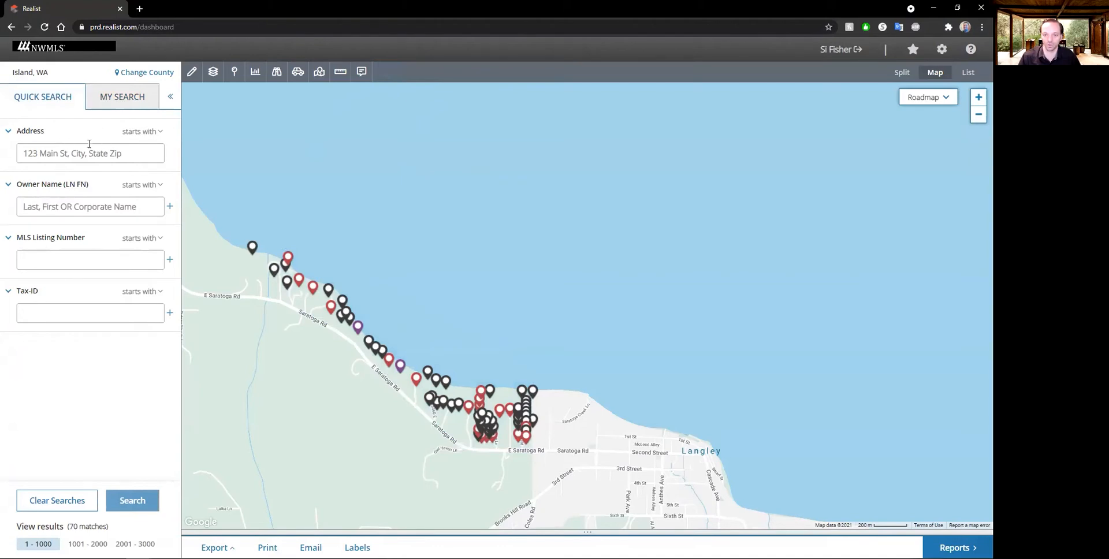
{"action": "left_click", "coordinate": [123, 108]}
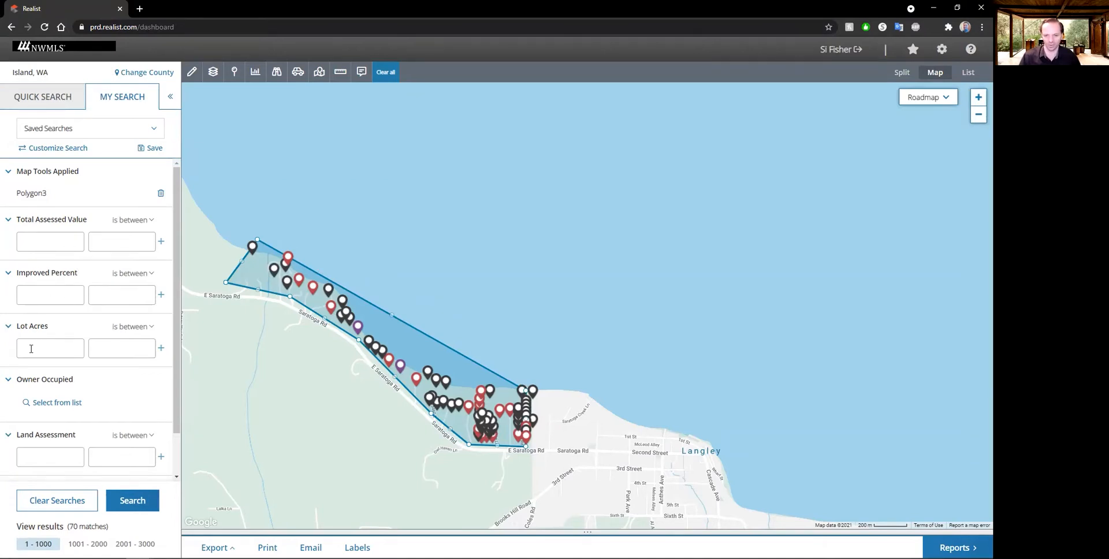
{"action": "scroll", "coordinate": [31, 349], "scroll_direction": "down", "scroll_amount": 1}
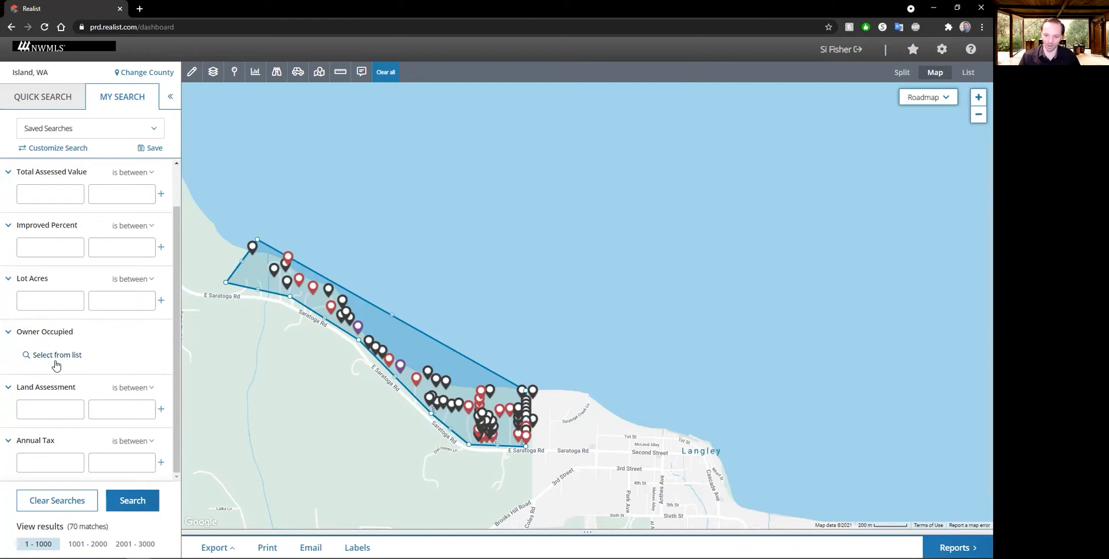
{"action": "scroll", "coordinate": [59, 416], "scroll_direction": "up", "scroll_amount": 1}
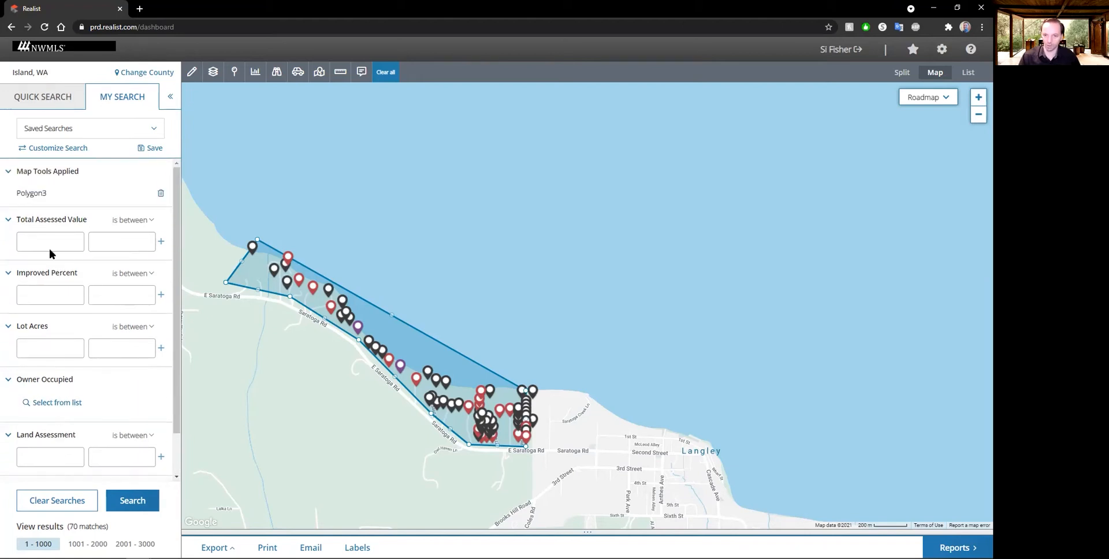
Step: Open the search customization and remove all selected attributes, from Total Assessed Value to Annual Tax
{"action": "left_click", "coordinate": [53, 151]}
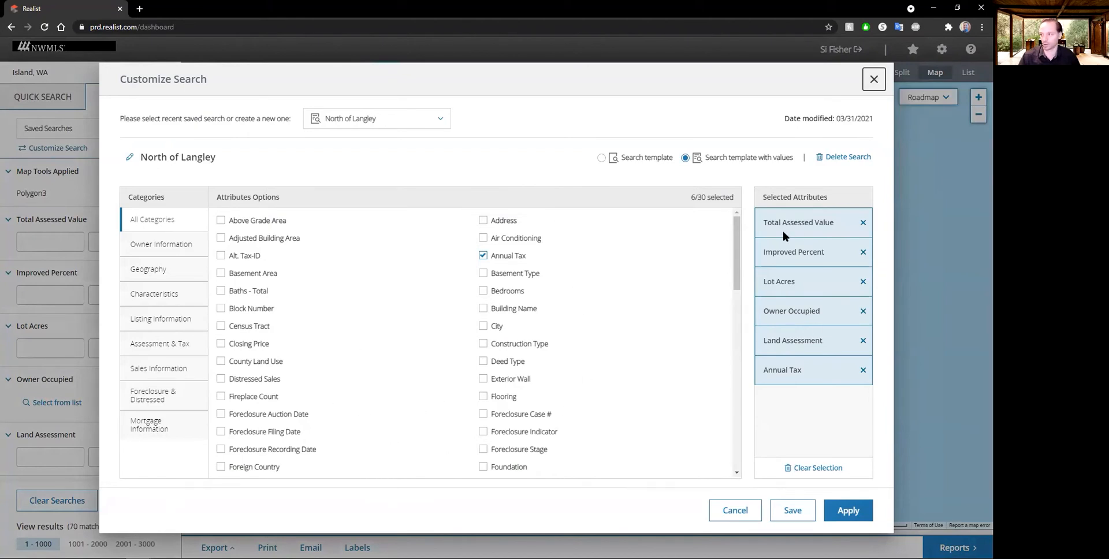
{"action": "left_click", "coordinate": [863, 223]}
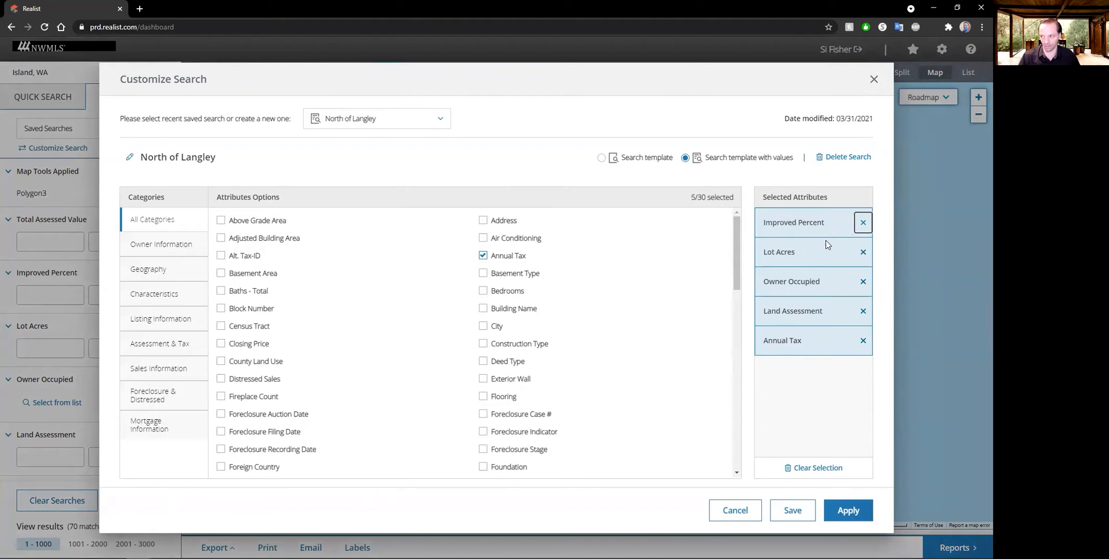
{"action": "left_click", "coordinate": [863, 223]}
{"action": "left_click", "coordinate": [863, 223]}
{"action": "left_click", "coordinate": [864, 224]}
{"action": "left_click", "coordinate": [863, 224]}
{"action": "left_click", "coordinate": [863, 224]}
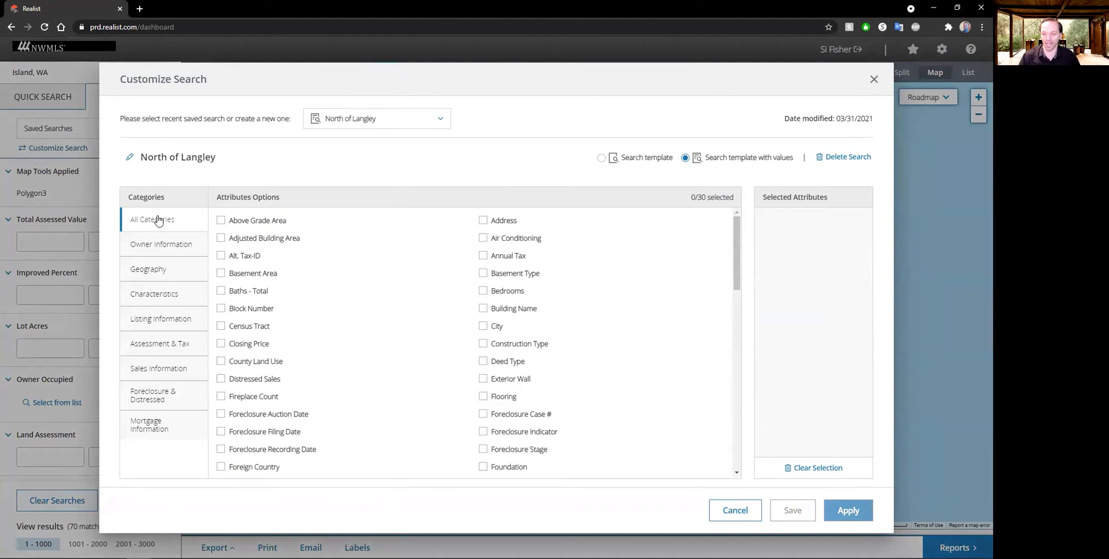
Step: Look over the full attribute list and add Owner Occupied from the Owner Information category
{"action": "scroll", "coordinate": [303, 312], "scroll_direction": "down", "scroll_amount": 13}
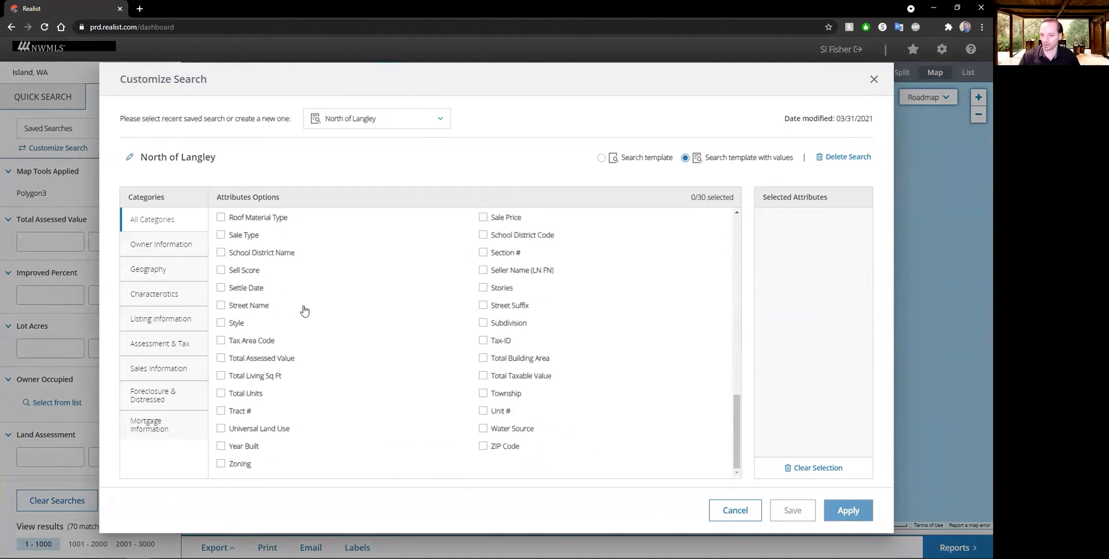
{"action": "scroll", "coordinate": [295, 315], "scroll_direction": "up", "scroll_amount": 7}
{"action": "scroll", "coordinate": [296, 315], "scroll_direction": "up", "scroll_amount": 6}
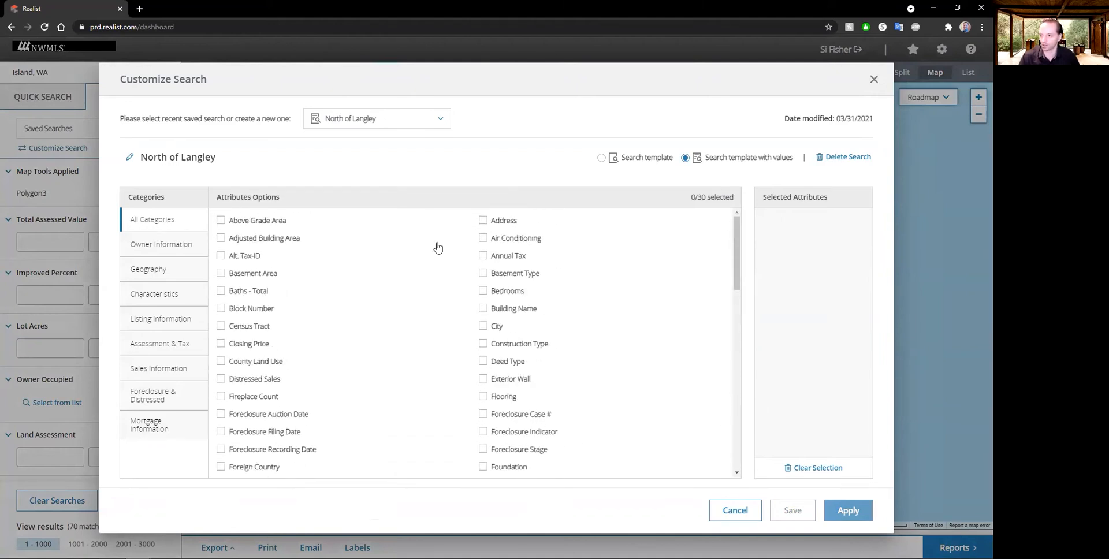
{"action": "left_click", "coordinate": [155, 245]}
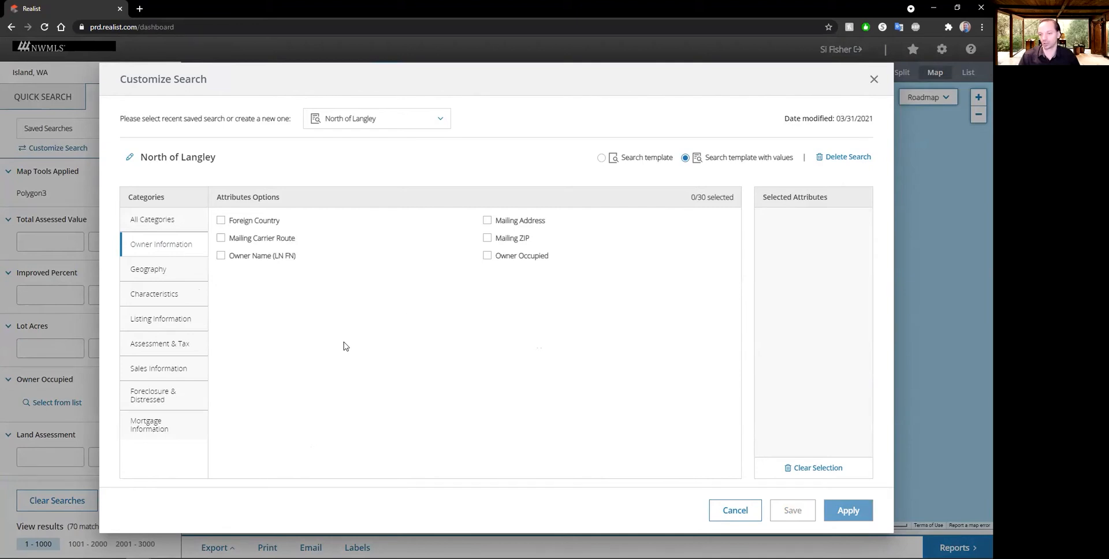
{"action": "left_click", "coordinate": [488, 256]}
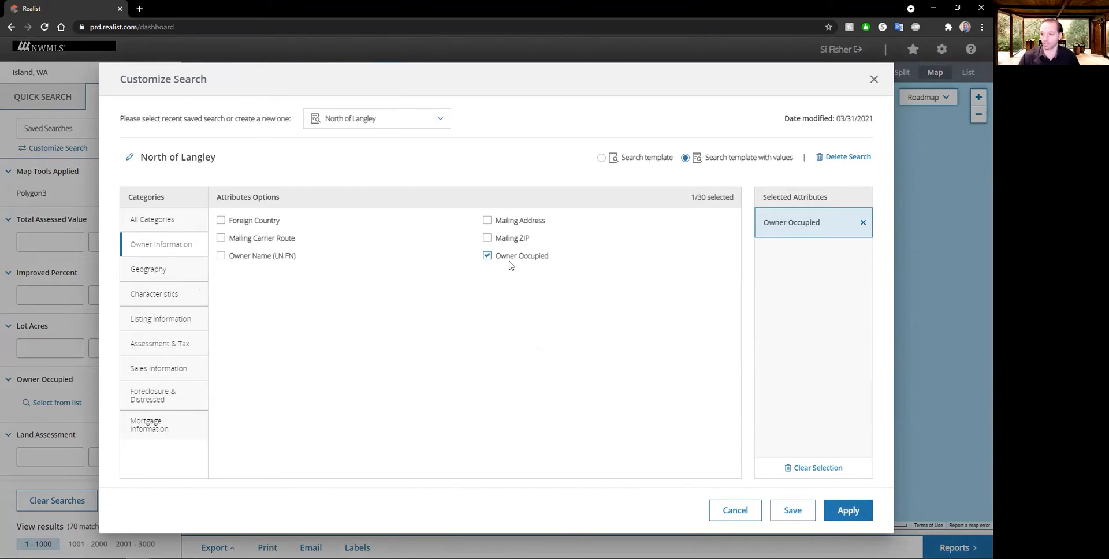
Step: Add Lot Sq Ft, Lot Acres and Total Living Sq Ft from the Characteristics category to the search attributes
{"action": "left_click", "coordinate": [176, 272]}
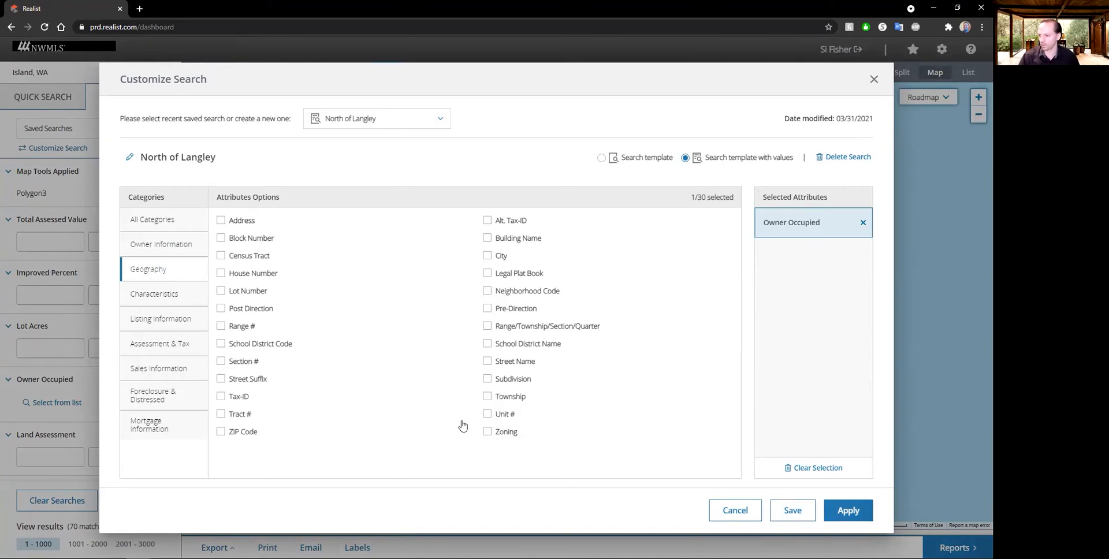
{"action": "left_click", "coordinate": [177, 296]}
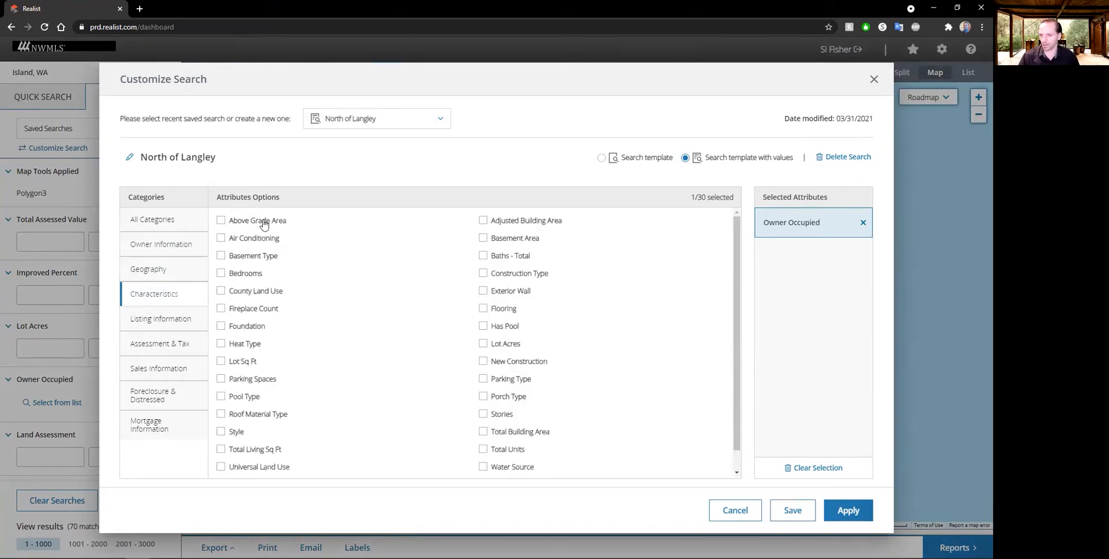
{"action": "left_click", "coordinate": [239, 364]}
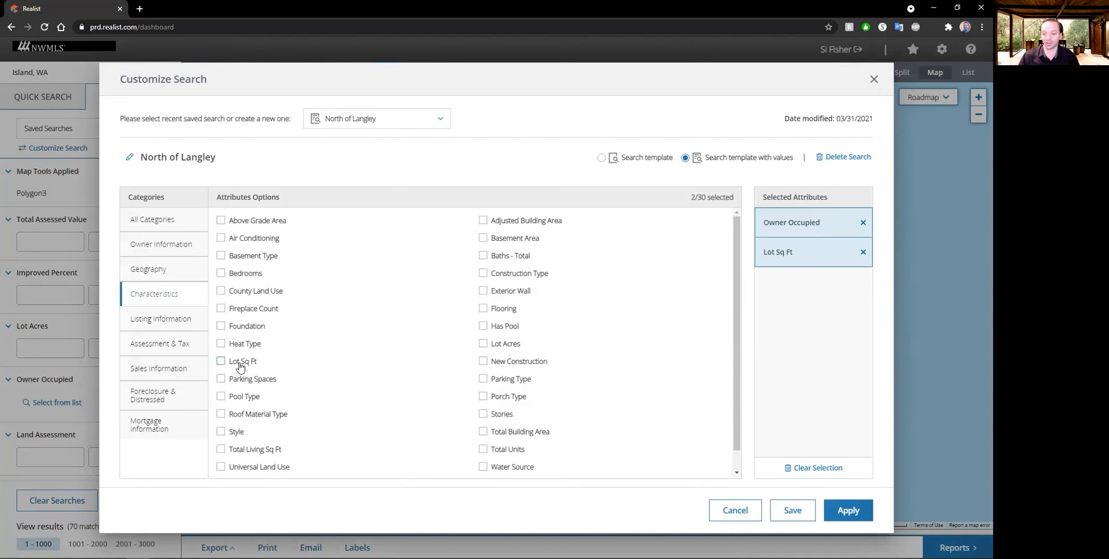
{"action": "left_click", "coordinate": [483, 345]}
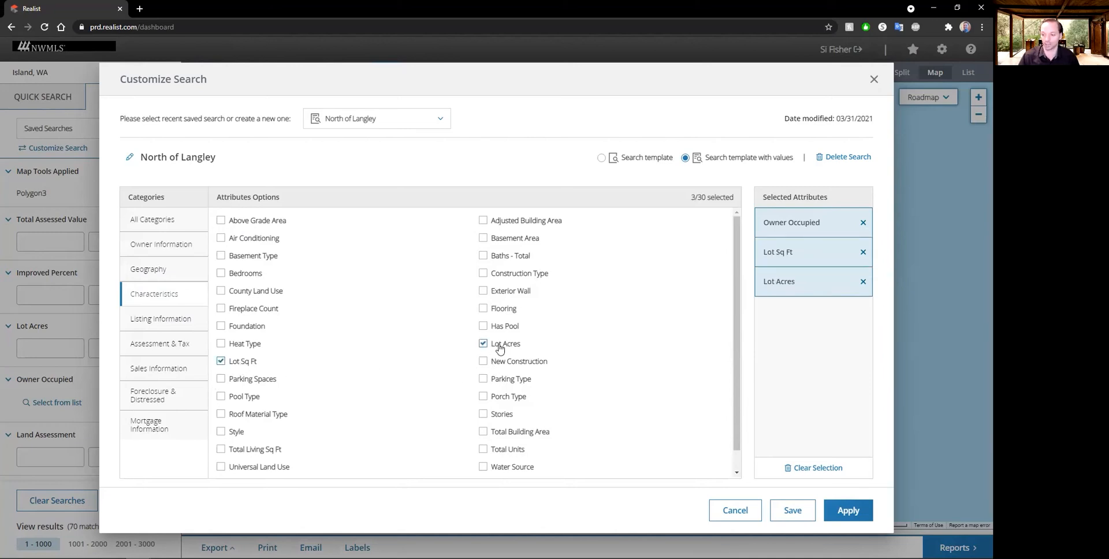
{"action": "left_click", "coordinate": [256, 452]}
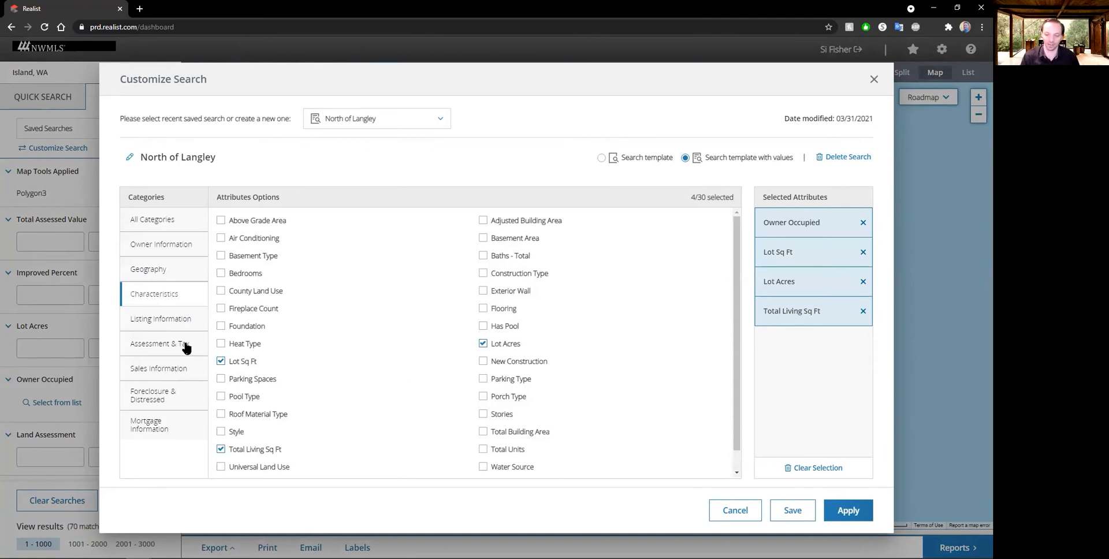
Step: Review the listing, assessment, sales, foreclosure and mortgage attribute categories, and apply the customized search
{"action": "left_click", "coordinate": [170, 324]}
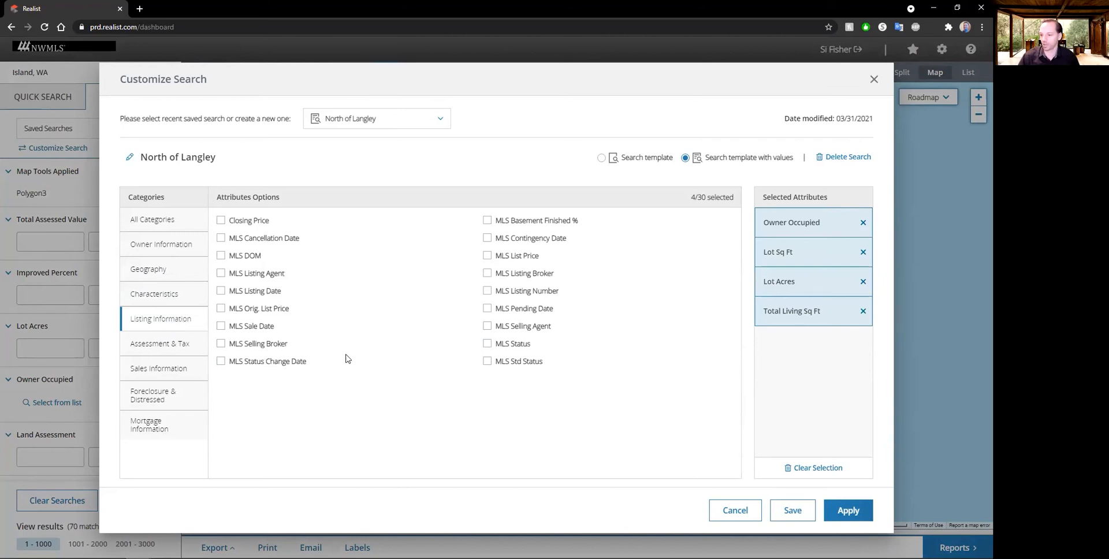
{"action": "left_click", "coordinate": [162, 348]}
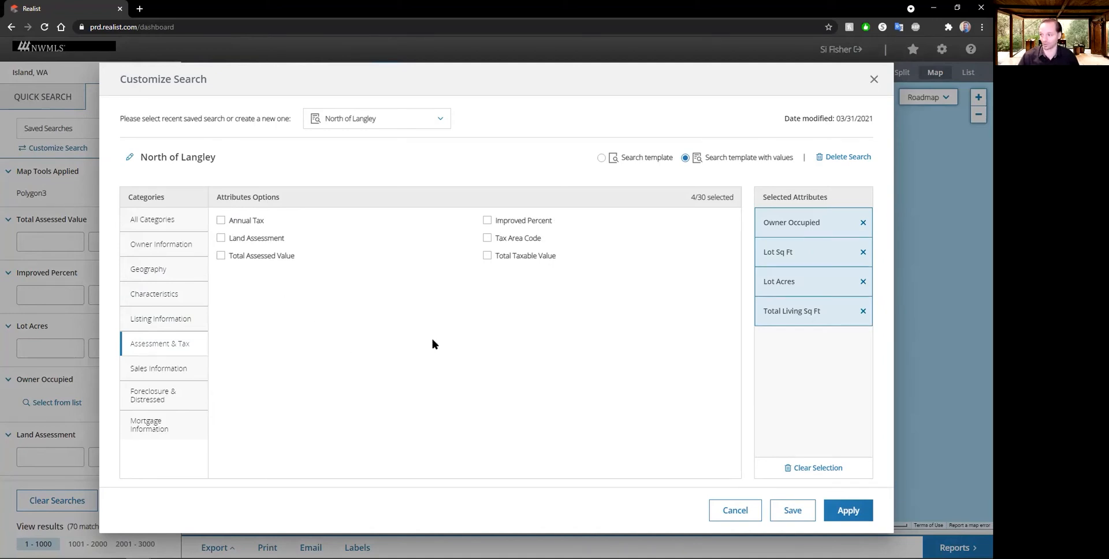
{"action": "left_click", "coordinate": [157, 376]}
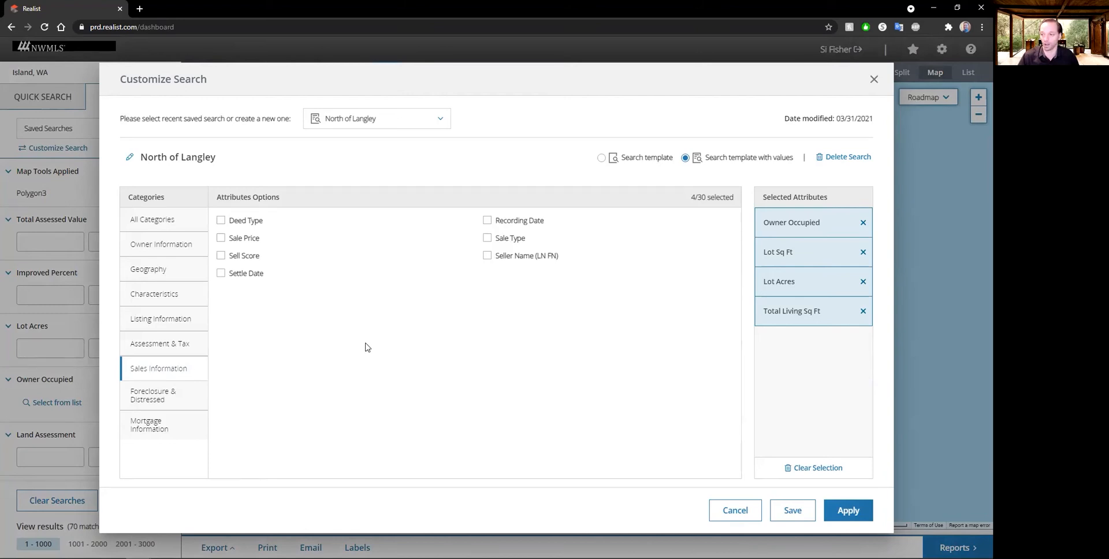
{"action": "left_click", "coordinate": [167, 401]}
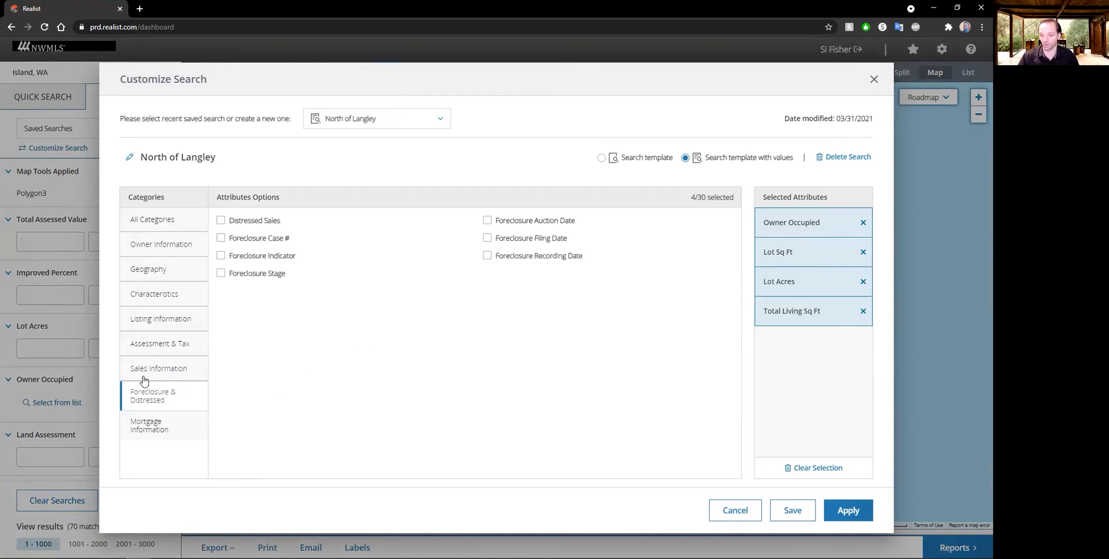
{"action": "left_click", "coordinate": [151, 427]}
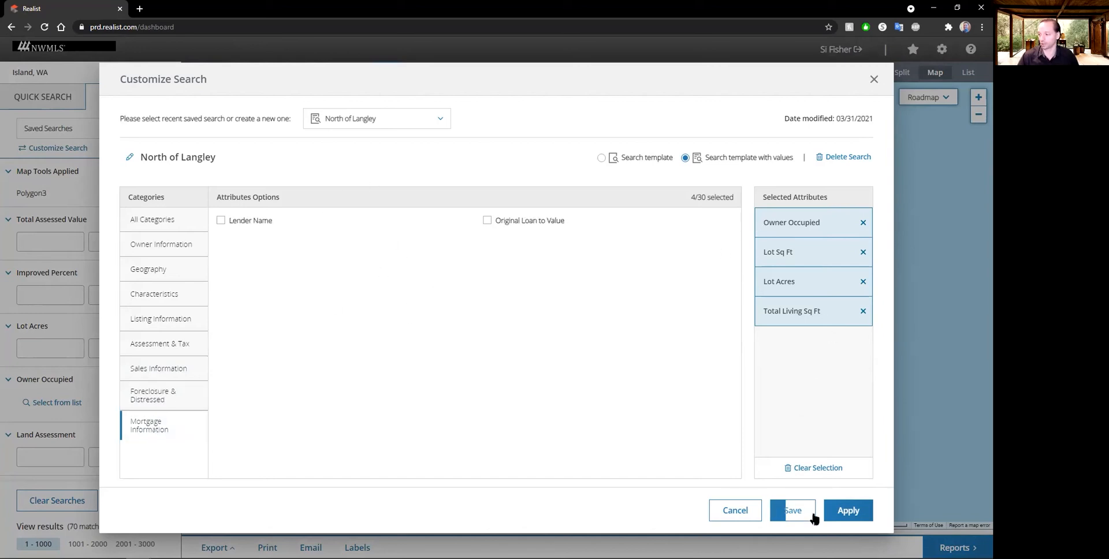
{"action": "left_click", "coordinate": [847, 511]}
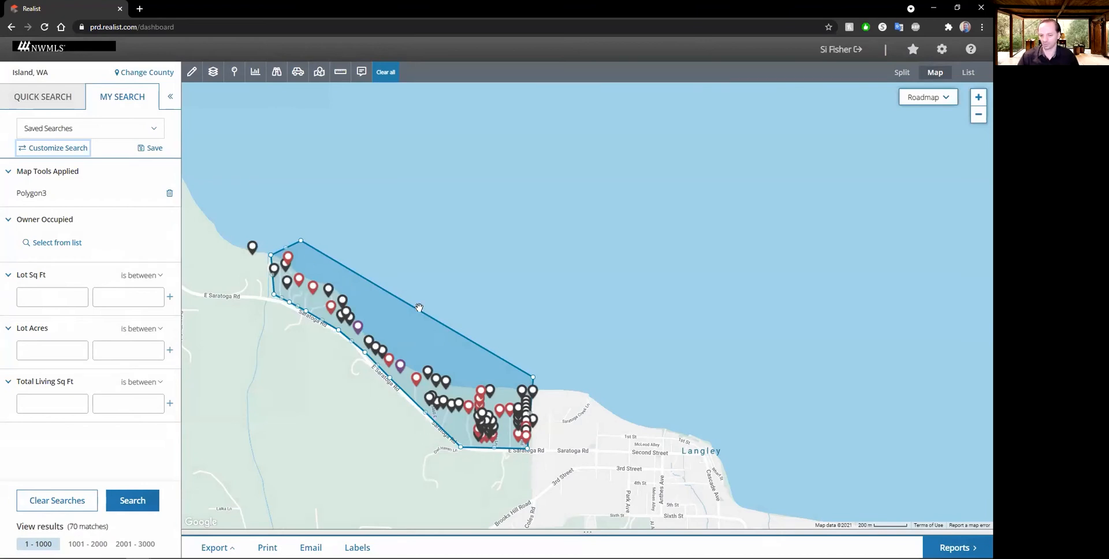
Step: Limit Total Living Sq Ft to between 2200 and 5000, run the search, and check the match count
{"action": "left_click_drag", "start_coordinate": [65, 527], "coordinate": [122, 532]}
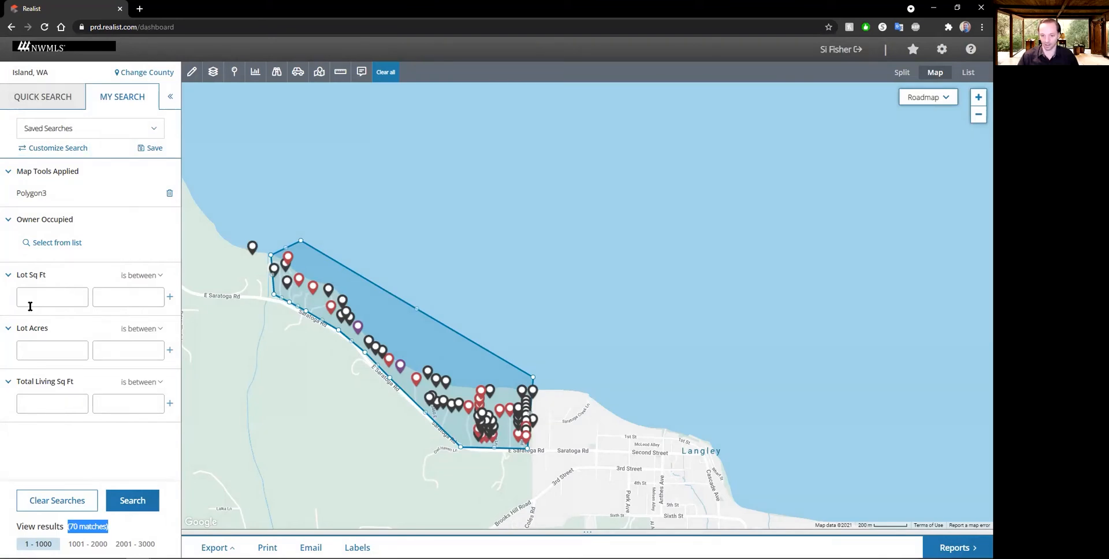
{"action": "left_click", "coordinate": [60, 406]}
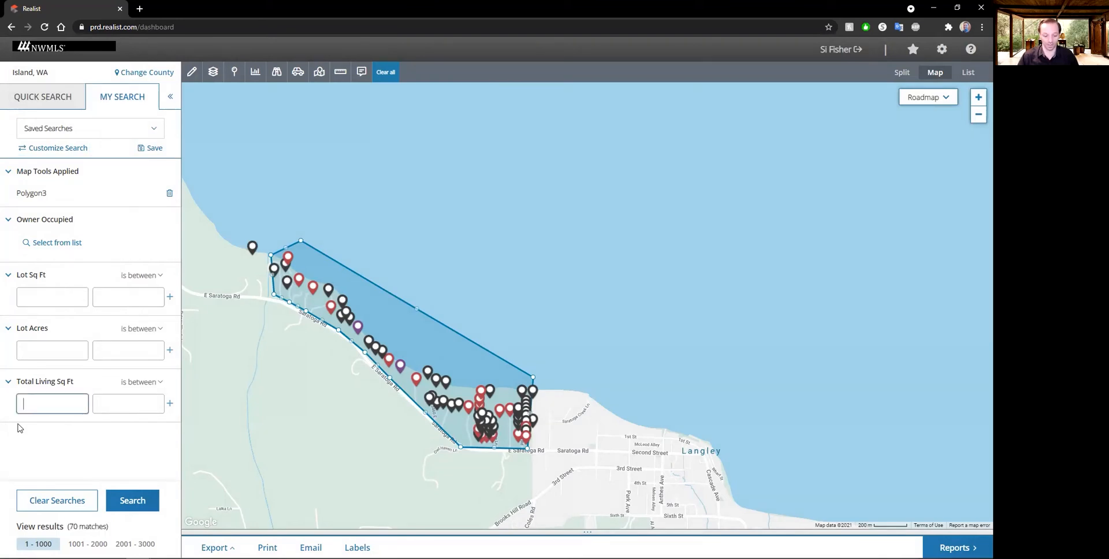
{"action": "type", "text": "2200"}
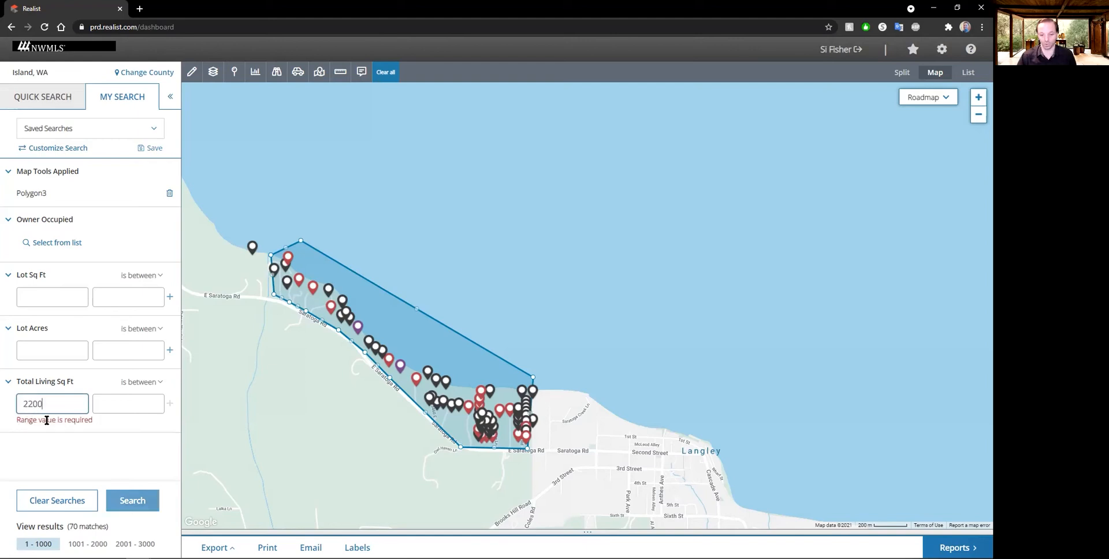
{"action": "key", "text": "Tab"}
{"action": "left_click_drag", "start_coordinate": [29, 420], "coordinate": [119, 421]}
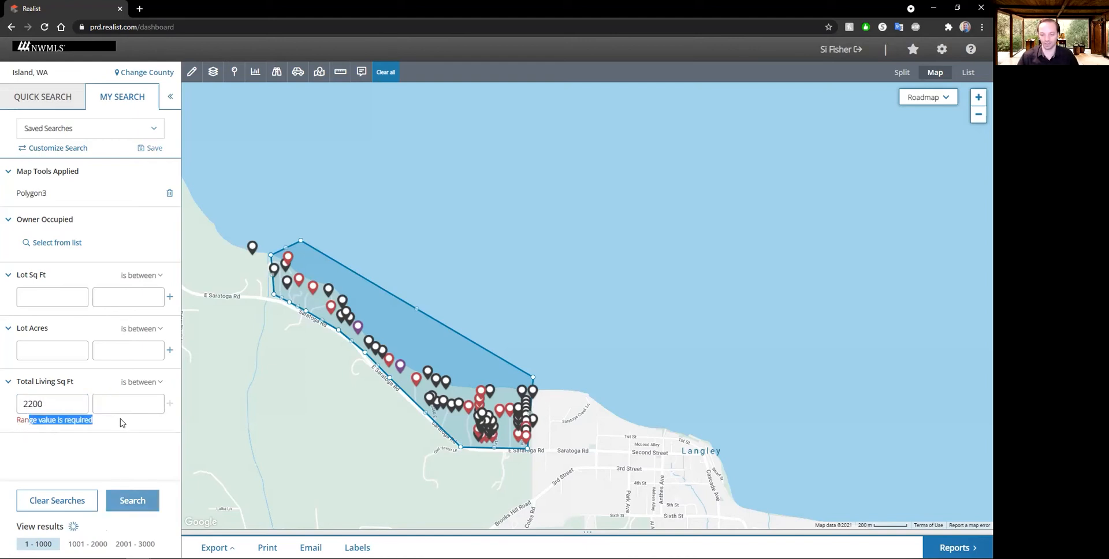
{"action": "left_click", "coordinate": [105, 398]}
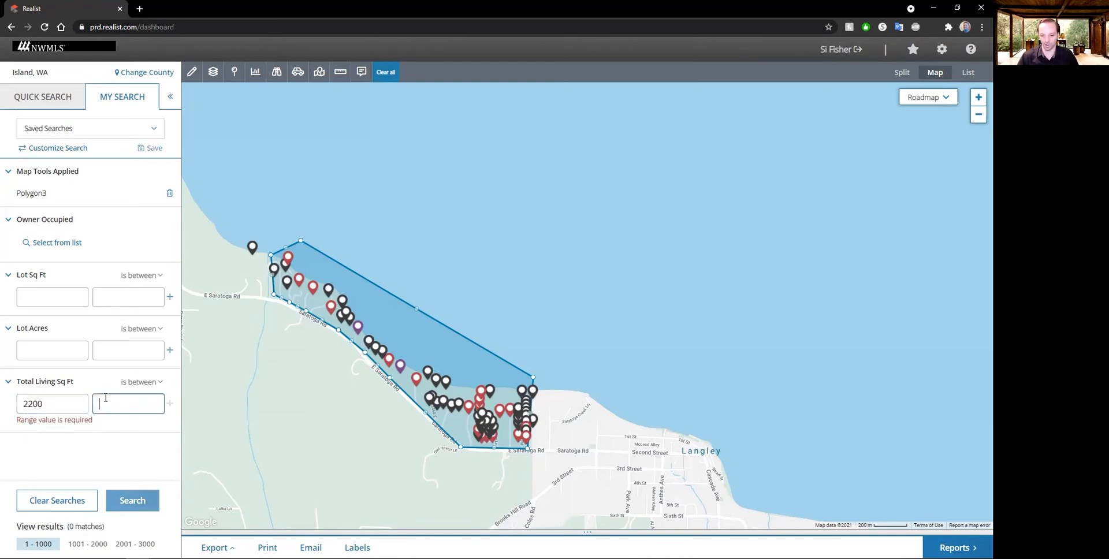
{"action": "type", "text": "5000"}
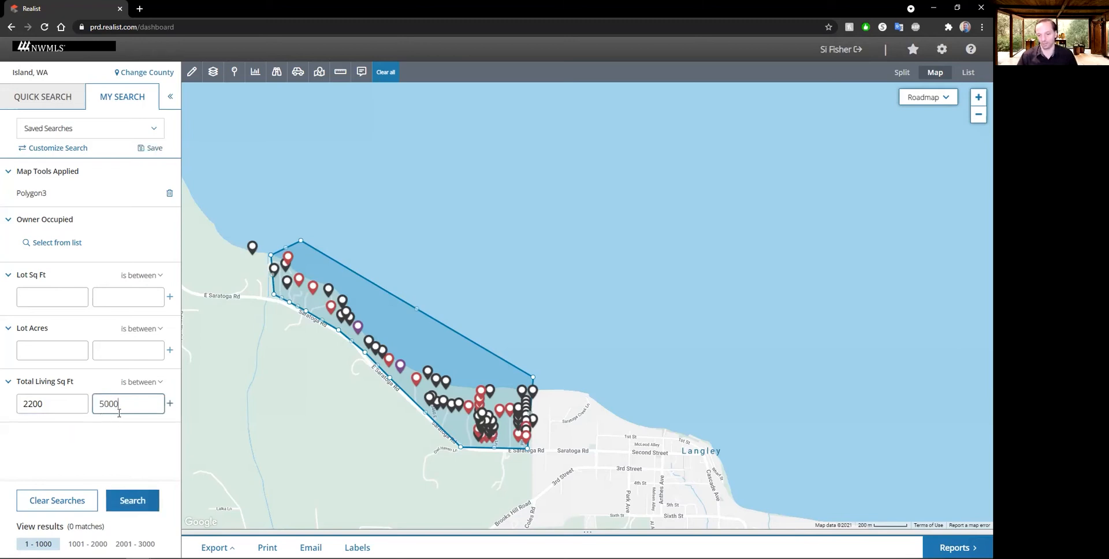
{"action": "left_click", "coordinate": [140, 498]}
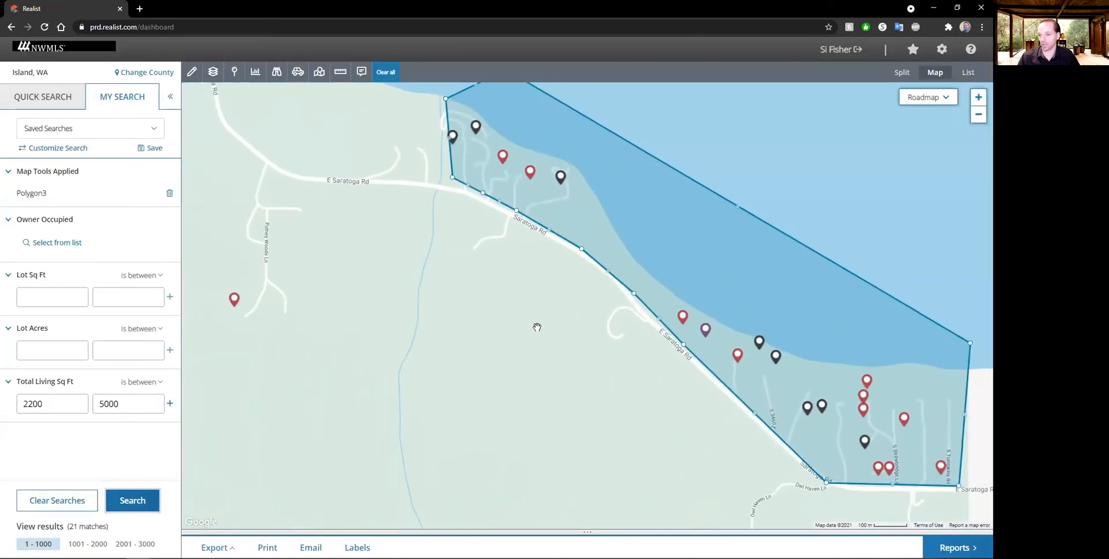
{"action": "left_click_drag", "start_coordinate": [413, 325], "coordinate": [298, 332]}
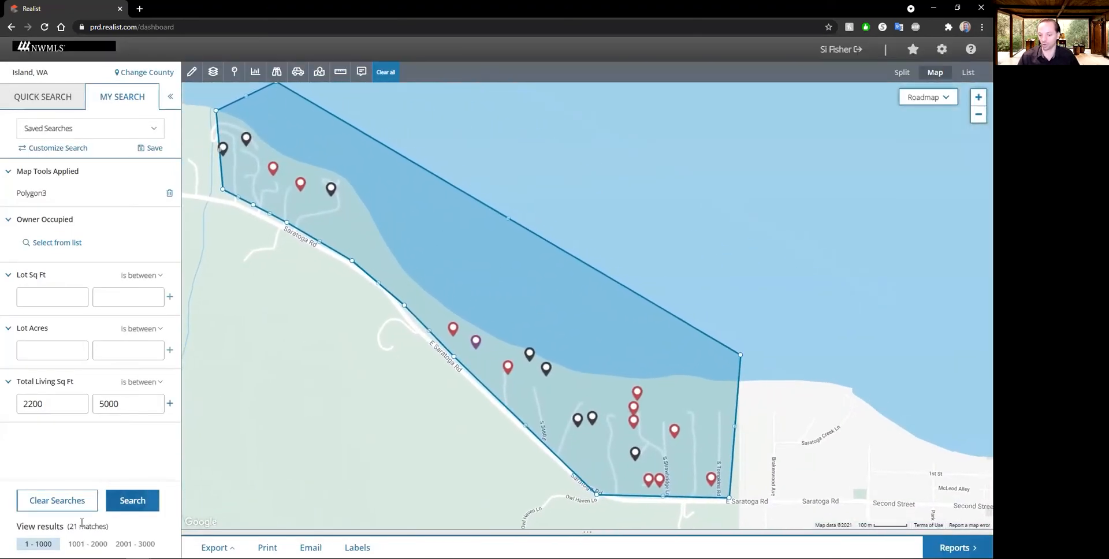
{"action": "left_click_drag", "start_coordinate": [73, 528], "coordinate": [107, 528]}
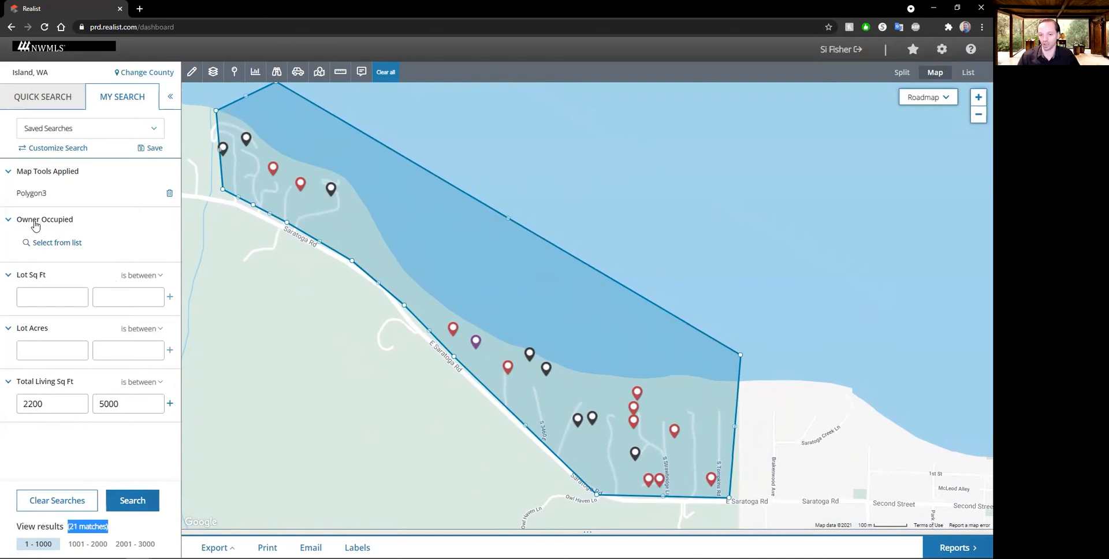
Step: Set Owner Occupied to Yes, rerun the search, and check the match count
{"action": "left_click", "coordinate": [55, 243]}
{"action": "left_click", "coordinate": [73, 249]}
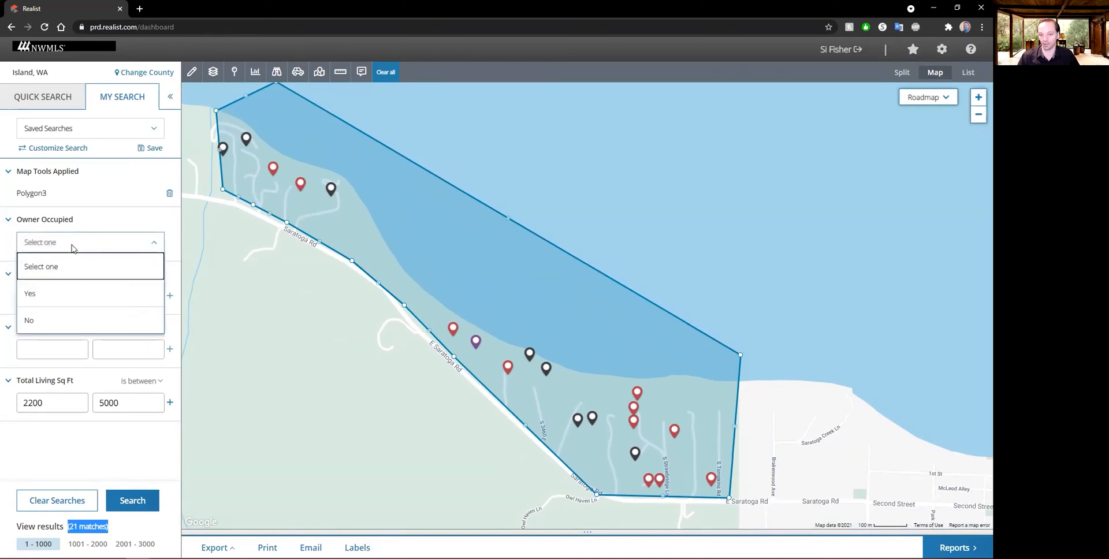
{"action": "left_click", "coordinate": [54, 294]}
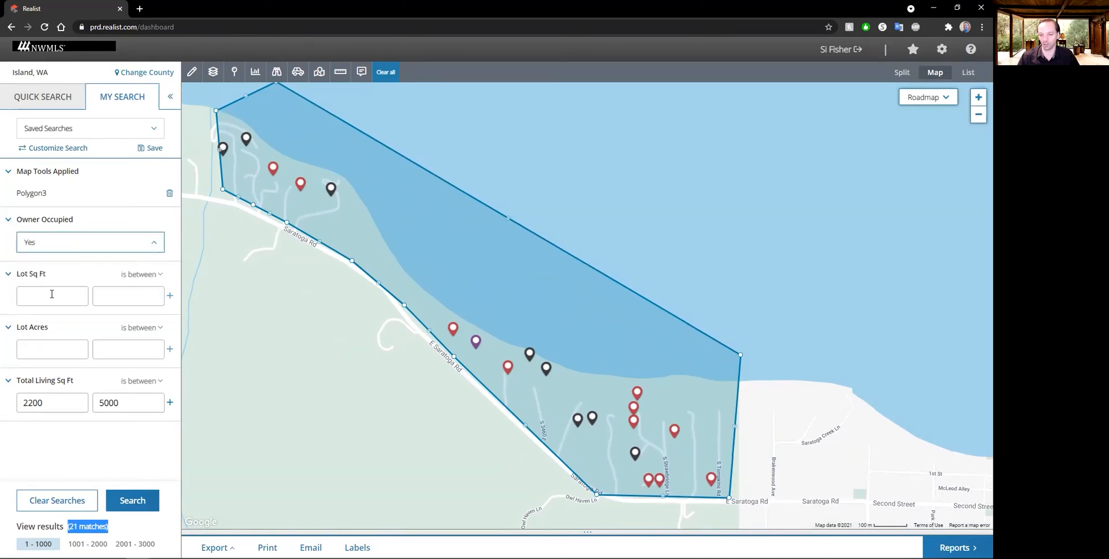
{"action": "left_click", "coordinate": [137, 506]}
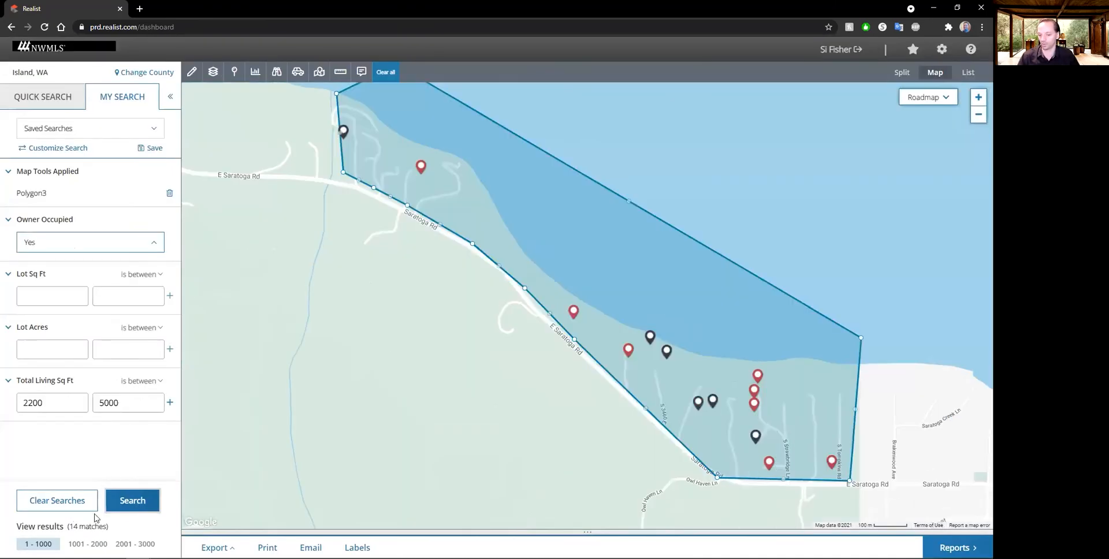
{"action": "left_click_drag", "start_coordinate": [70, 527], "coordinate": [85, 527]}
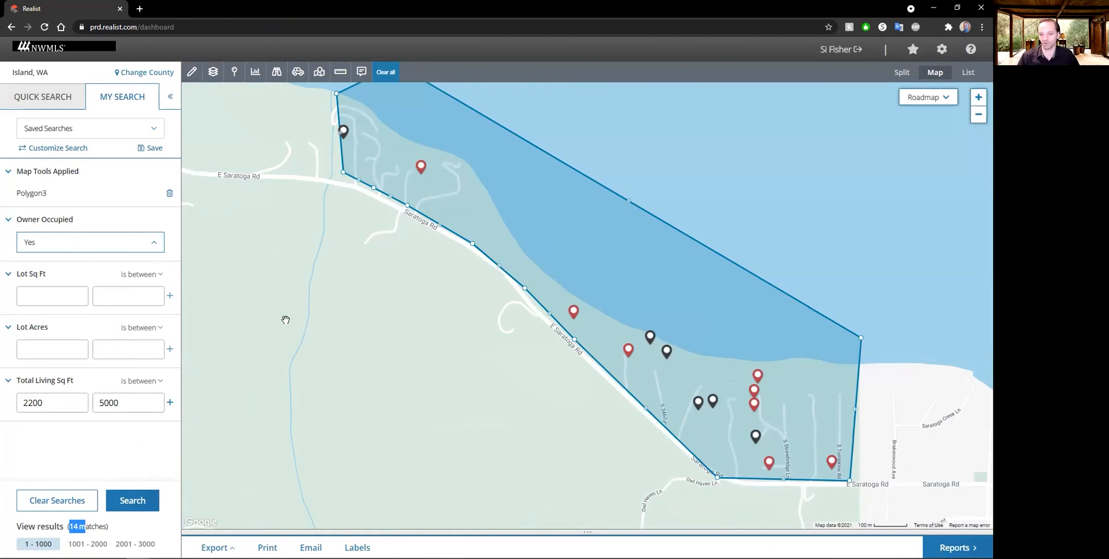
Step: Open the mailing label options for the filtered properties, review the monthly export status, and close them without creating labels
{"action": "left_click", "coordinate": [357, 547]}
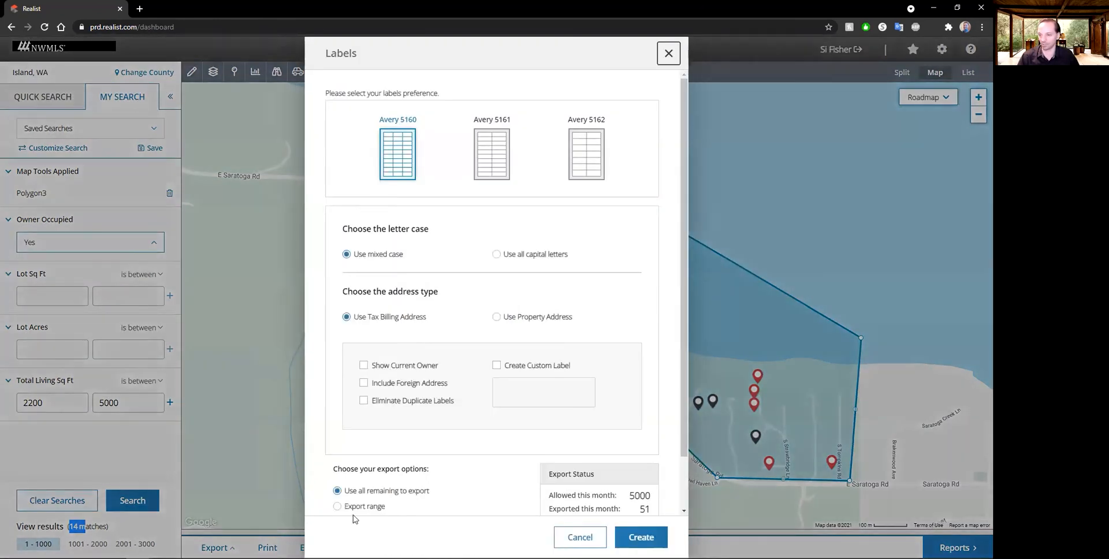
{"action": "scroll", "coordinate": [599, 354], "scroll_direction": "down", "scroll_amount": 1}
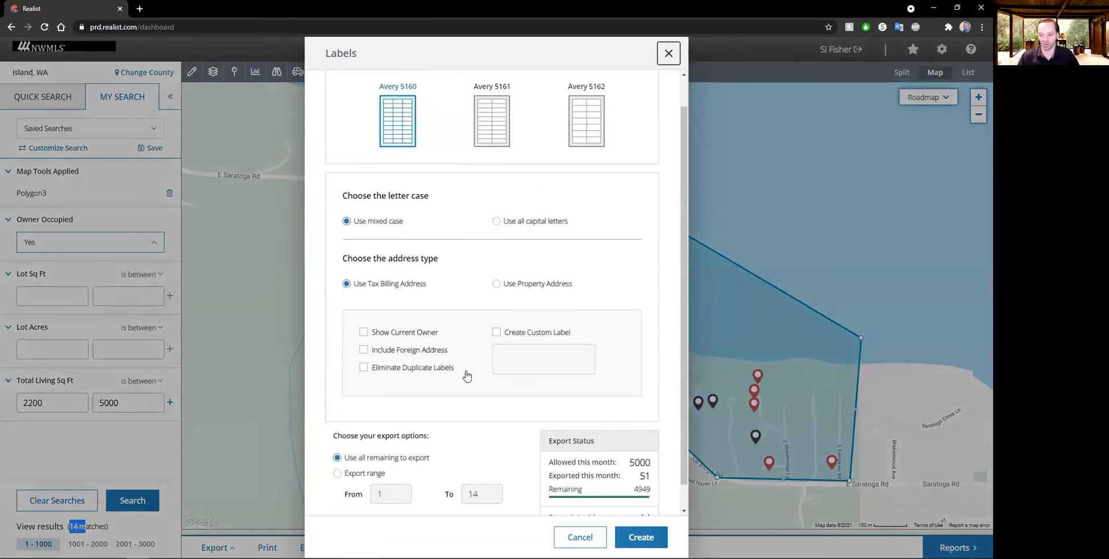
{"action": "left_click_drag", "start_coordinate": [551, 441], "coordinate": [656, 466]}
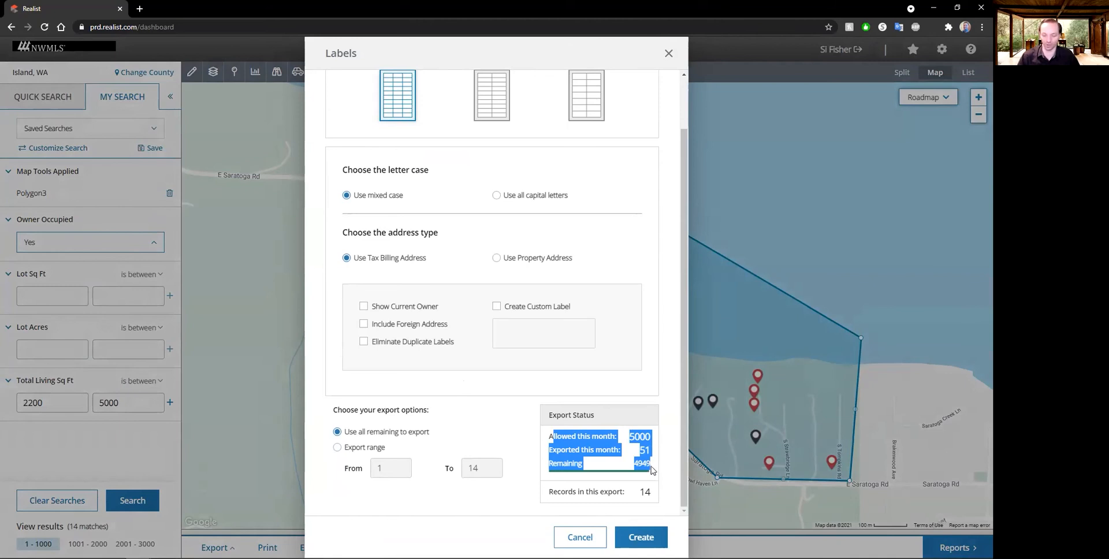
{"action": "left_click_drag", "start_coordinate": [548, 437], "coordinate": [659, 465]}
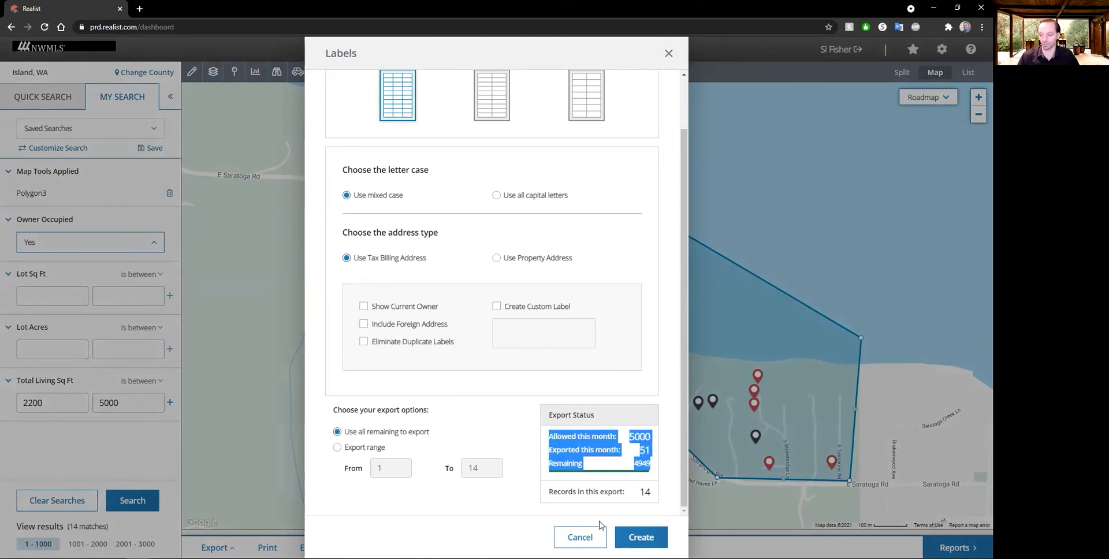
{"action": "left_click", "coordinate": [580, 537]}
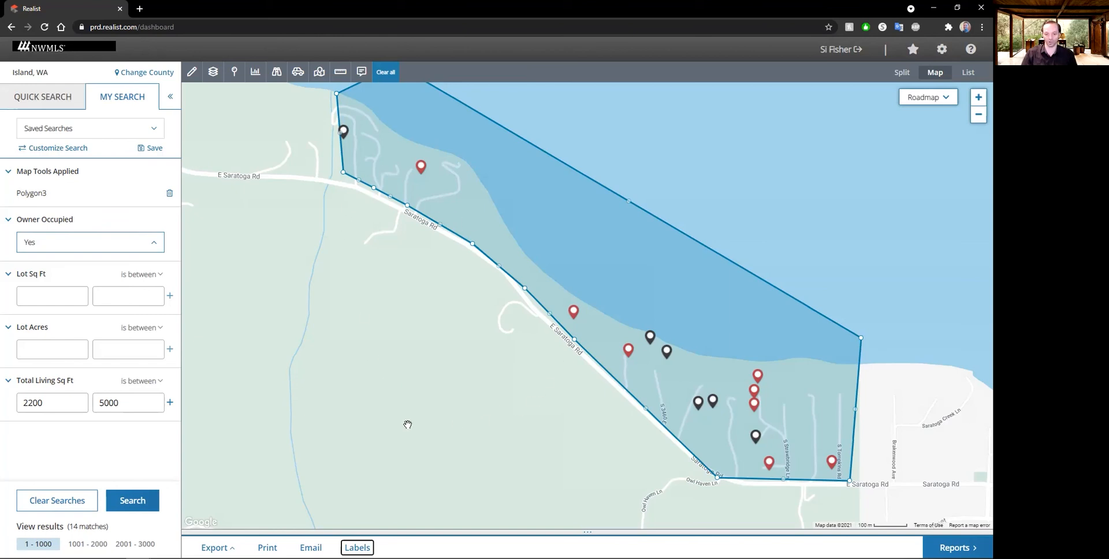
Step: Recheck the match count and view the summary card of a parcel just southwest of E Saratoga Rd, outside the polygon
{"action": "left_click_drag", "start_coordinate": [67, 526], "coordinate": [105, 536]}
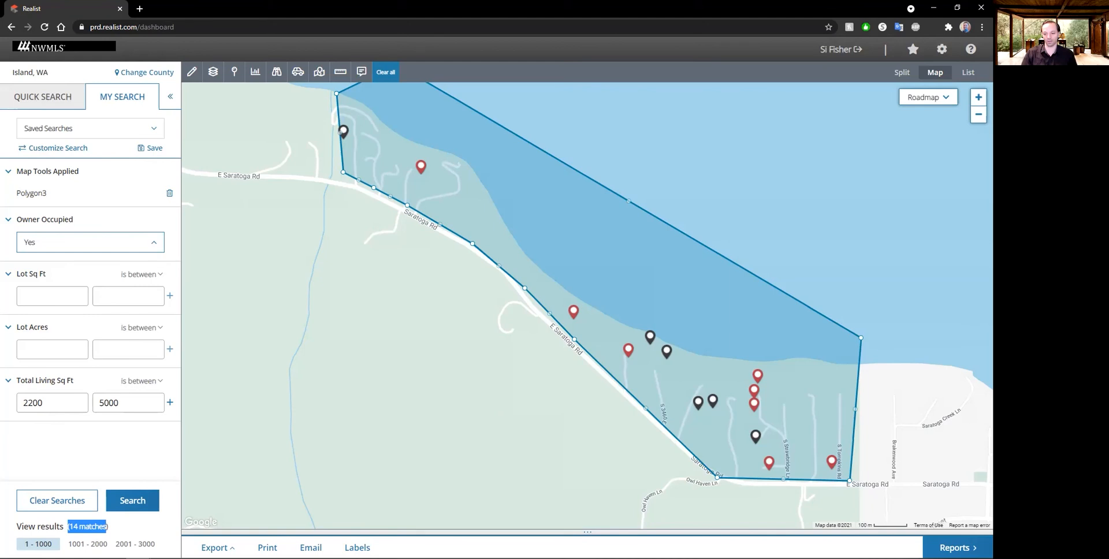
{"action": "double_click", "coordinate": [23, 403]}
{"action": "left_click", "coordinate": [22, 403]}
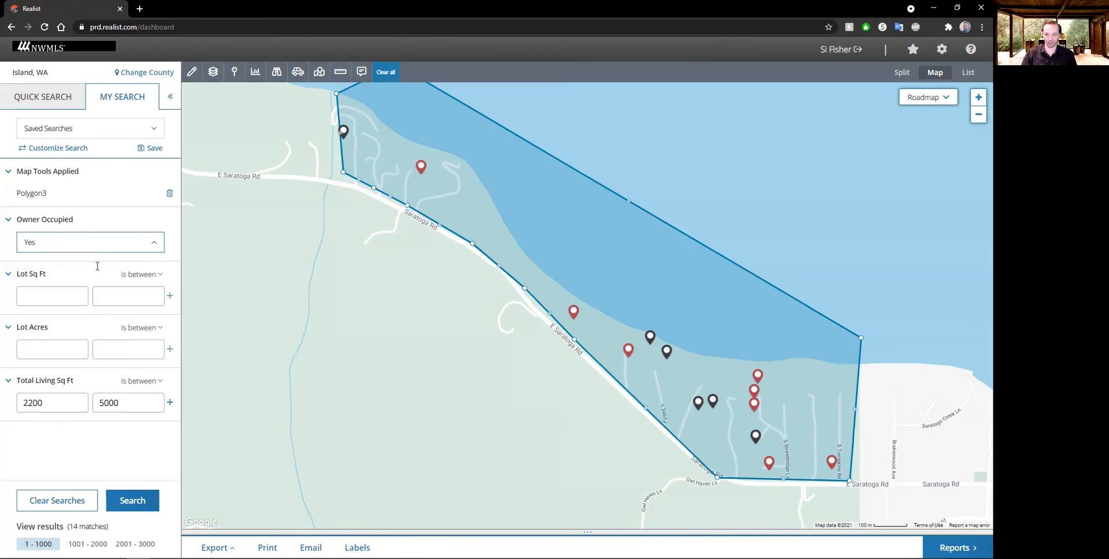
{"action": "left_click", "coordinate": [438, 308]}
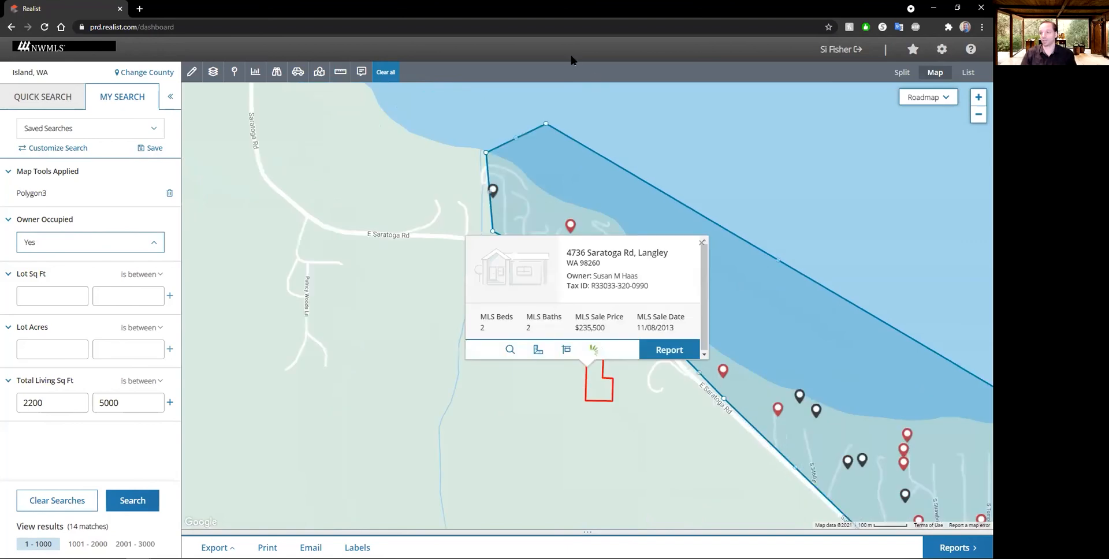